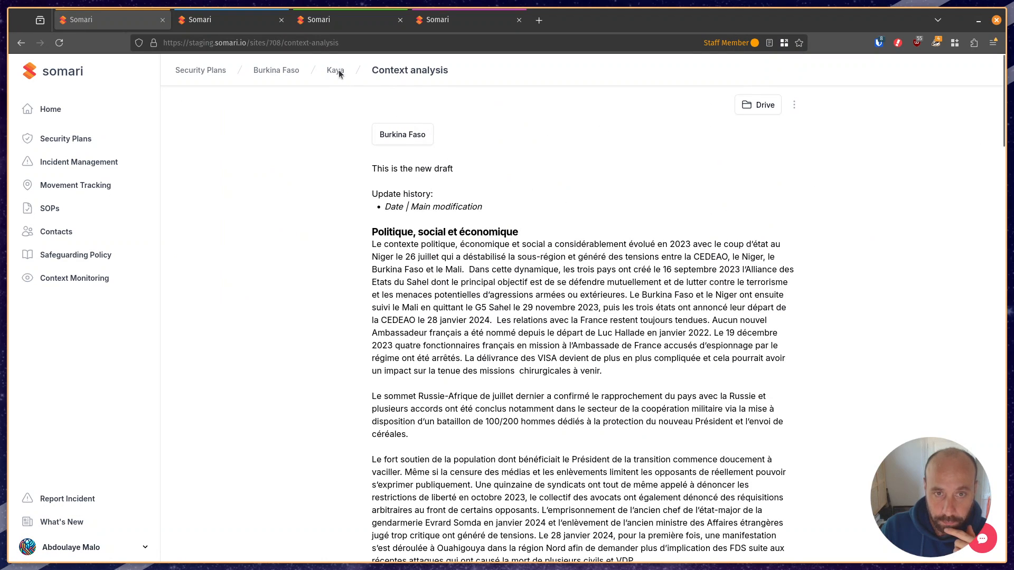
Step: Open the Kaya site's Security Level page as Staff Member, examine its indicators, and return to the site overview
click(338, 73)
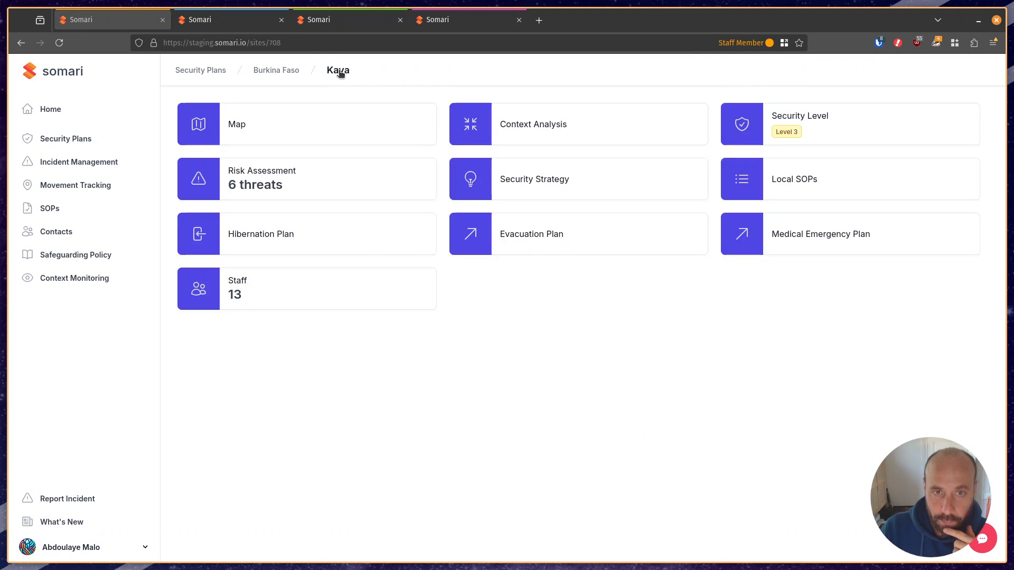
click(802, 135)
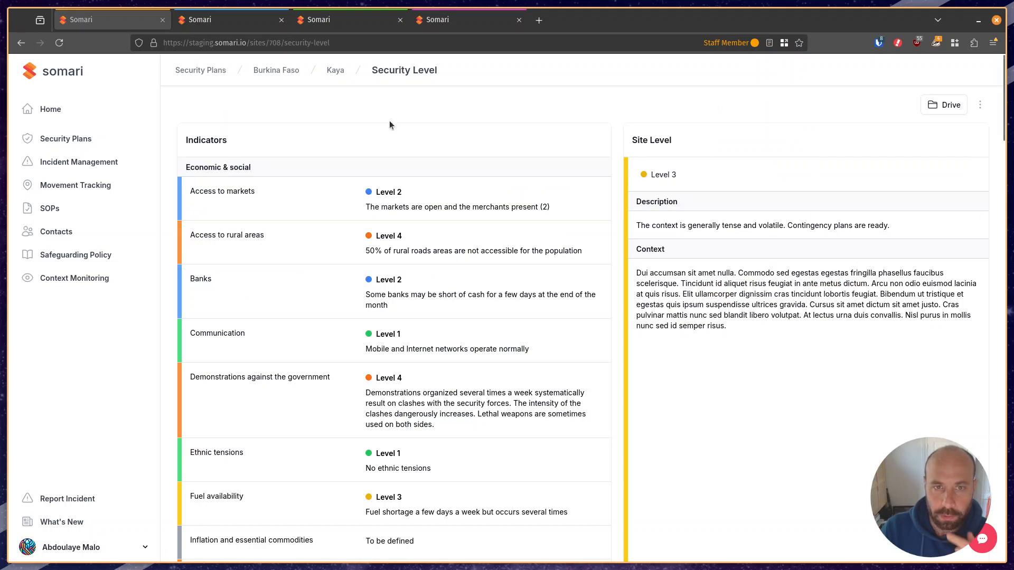
click(336, 71)
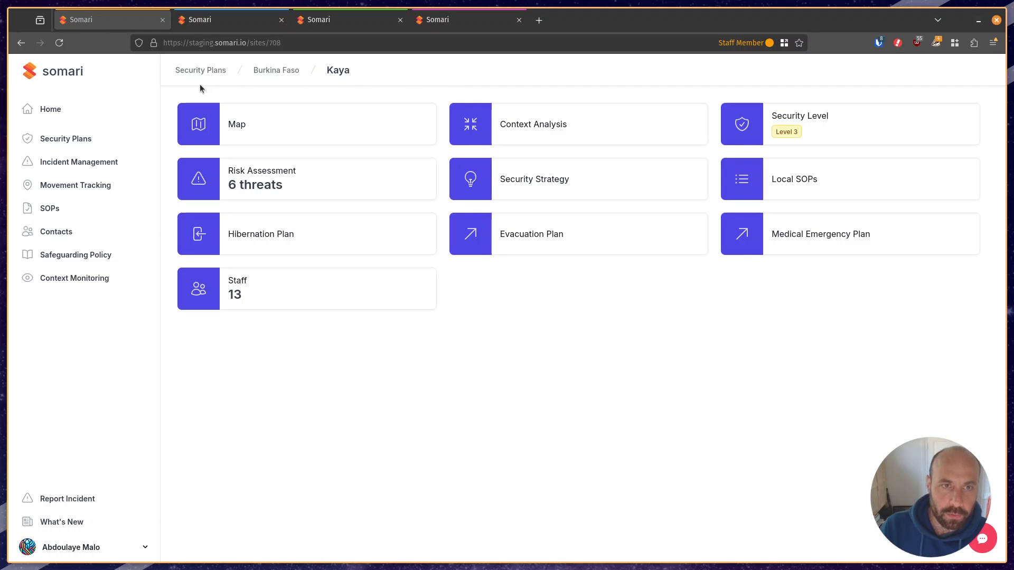
Step: In the Field Coordinator session, open Burkina Faso's Kaya security plan and start a new draft from its validation details
click(223, 18)
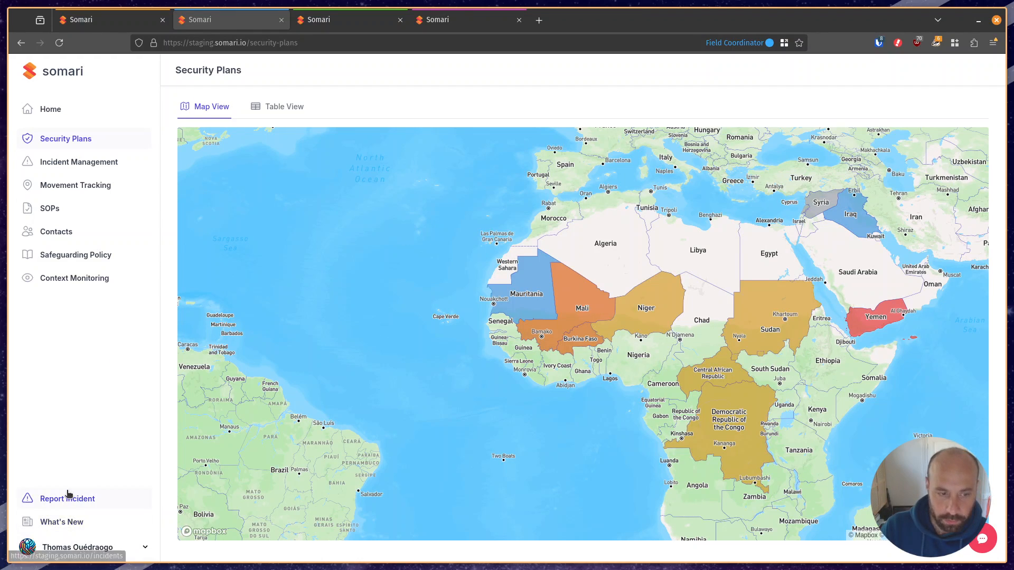
click(581, 338)
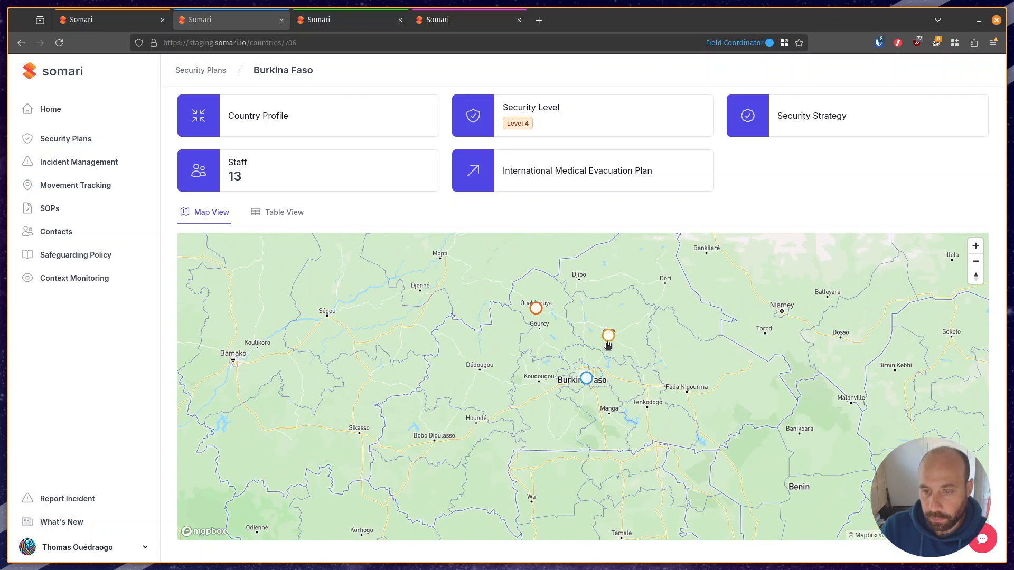
click(609, 337)
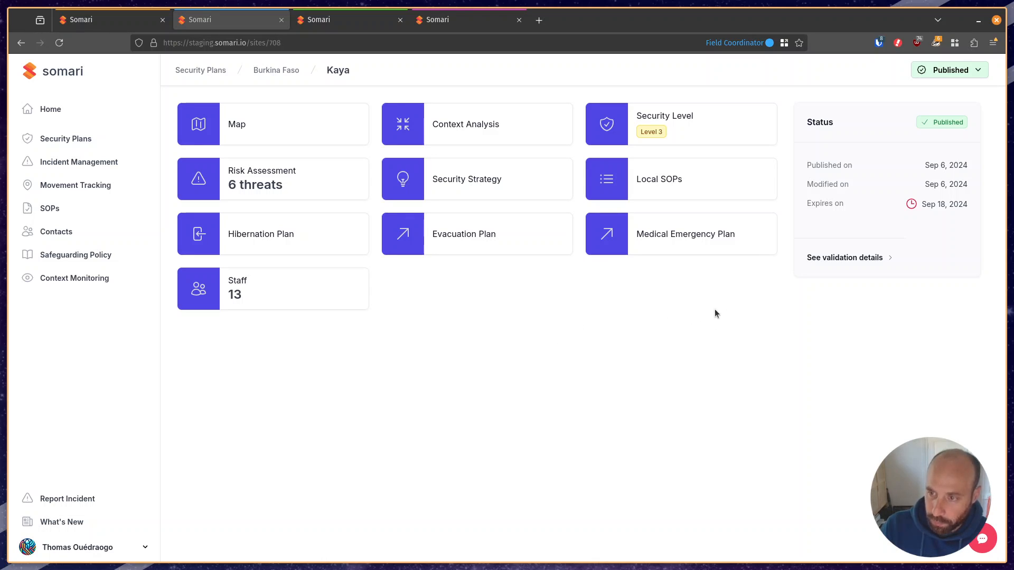
click(856, 261)
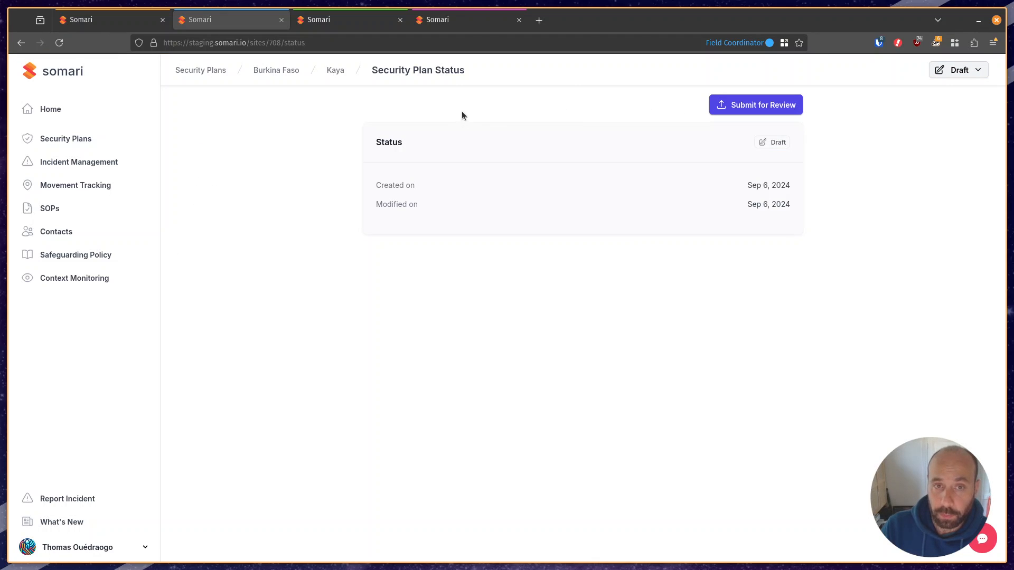
Step: In Kaya's Security Level, set the first "Perception of foreign organizations by the population" indicator to Level 3
click(341, 75)
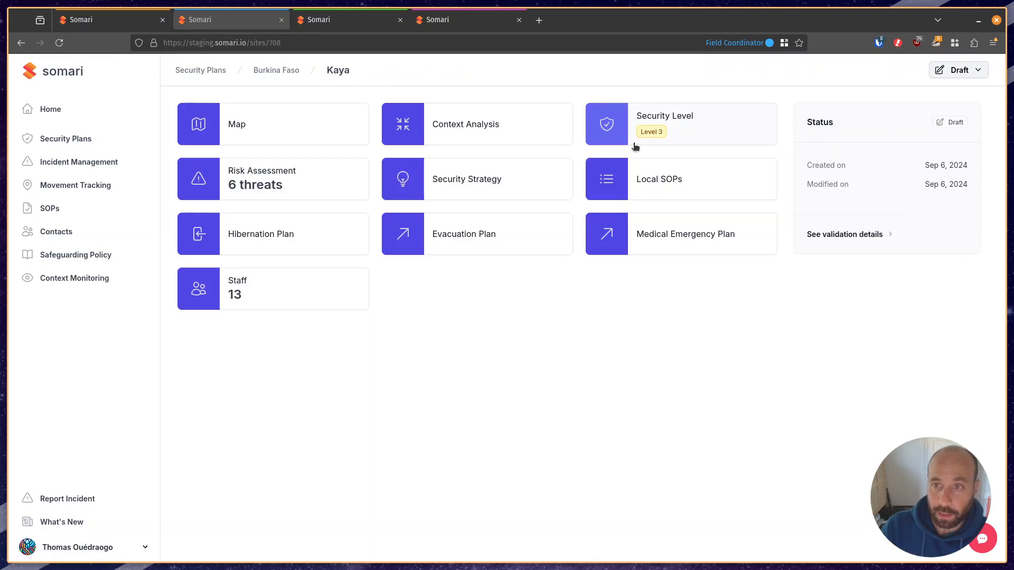
click(697, 129)
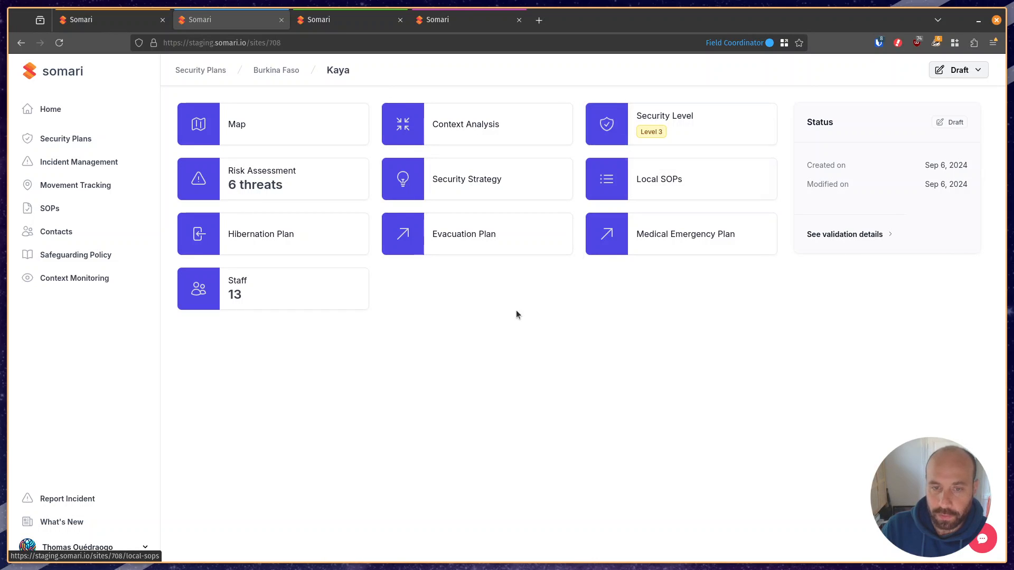
scroll(293, 297, down, 7)
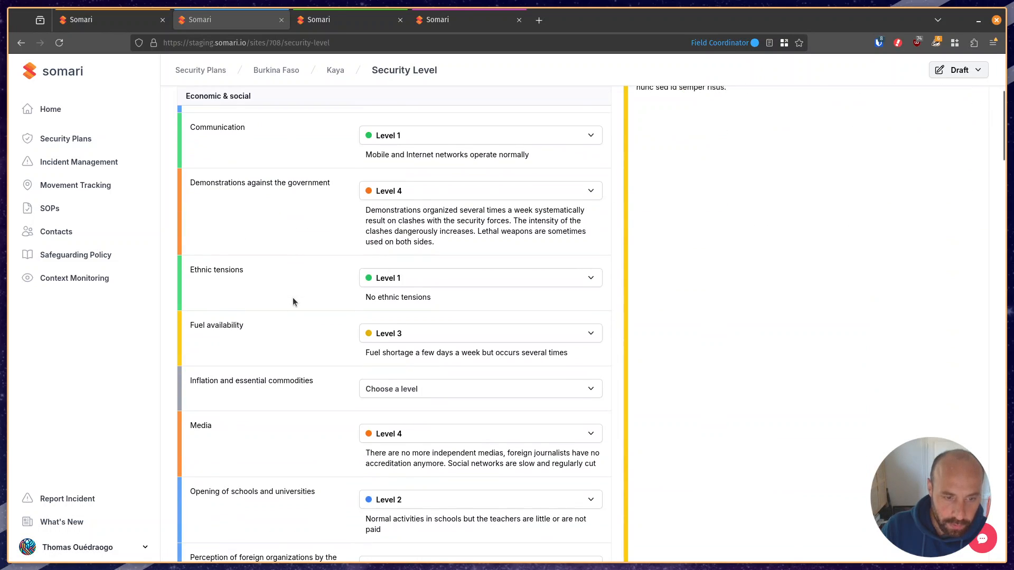
scroll(344, 442, down, 3)
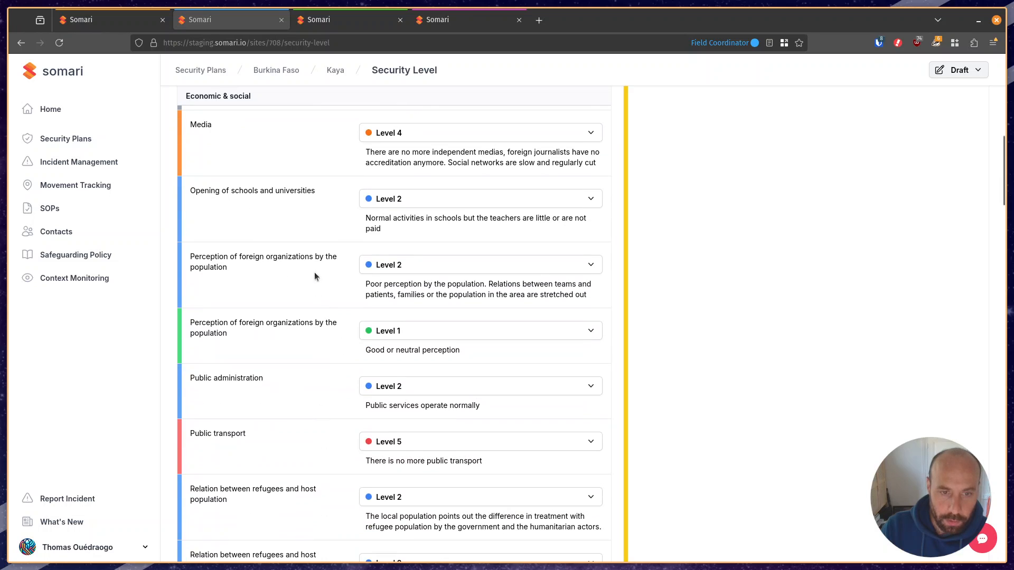
click(411, 265)
click(397, 195)
click(681, 528)
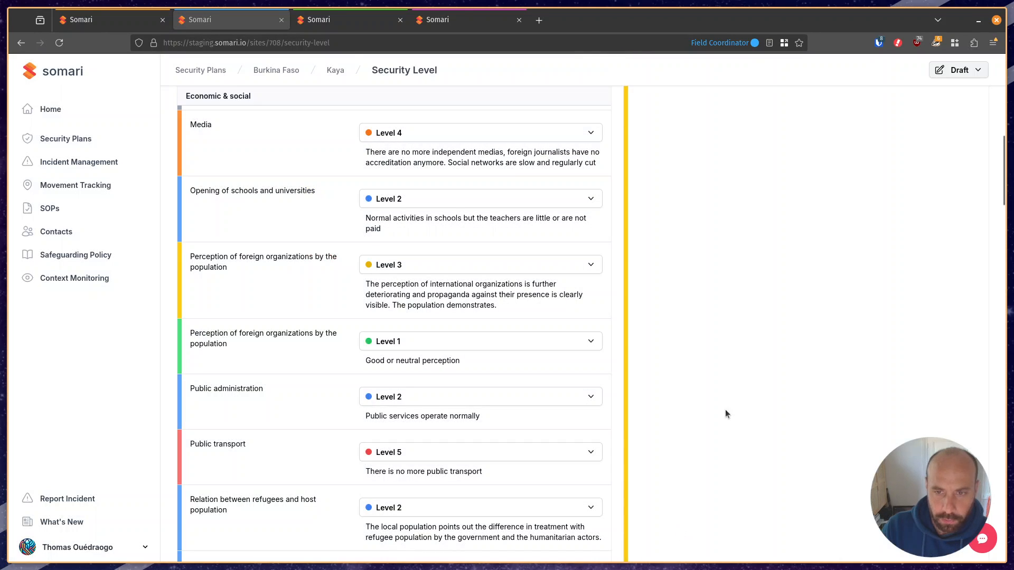
scroll(657, 371, up, 10)
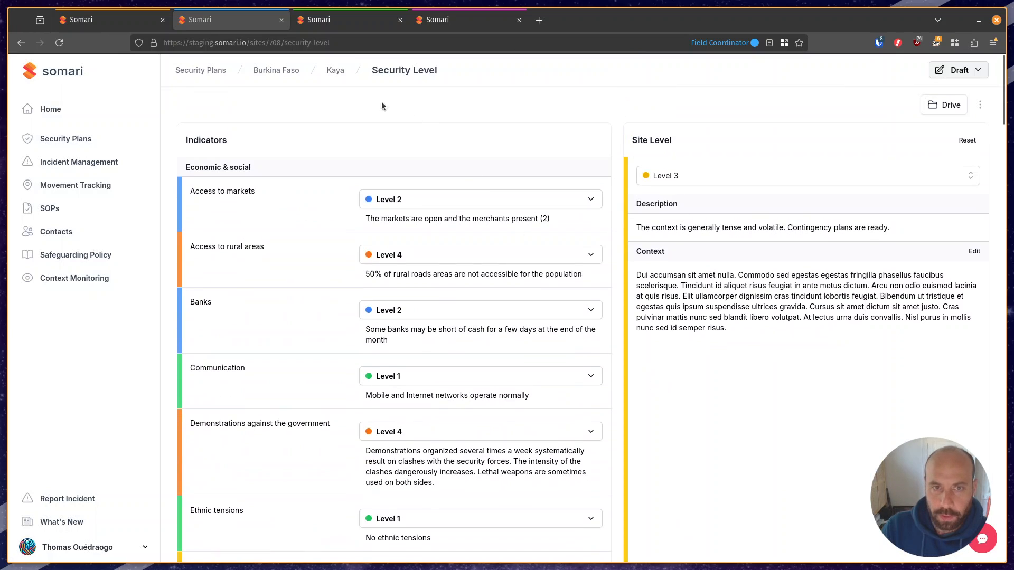
Step: Add a new entry to Kaya's Risk Assessment with the threat "Abuse of power"
click(336, 72)
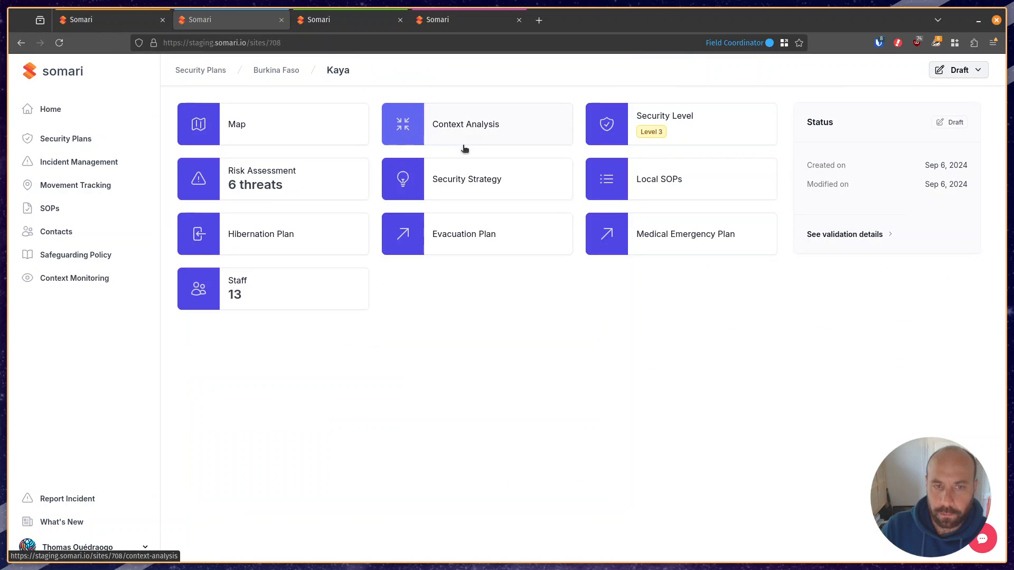
click(296, 178)
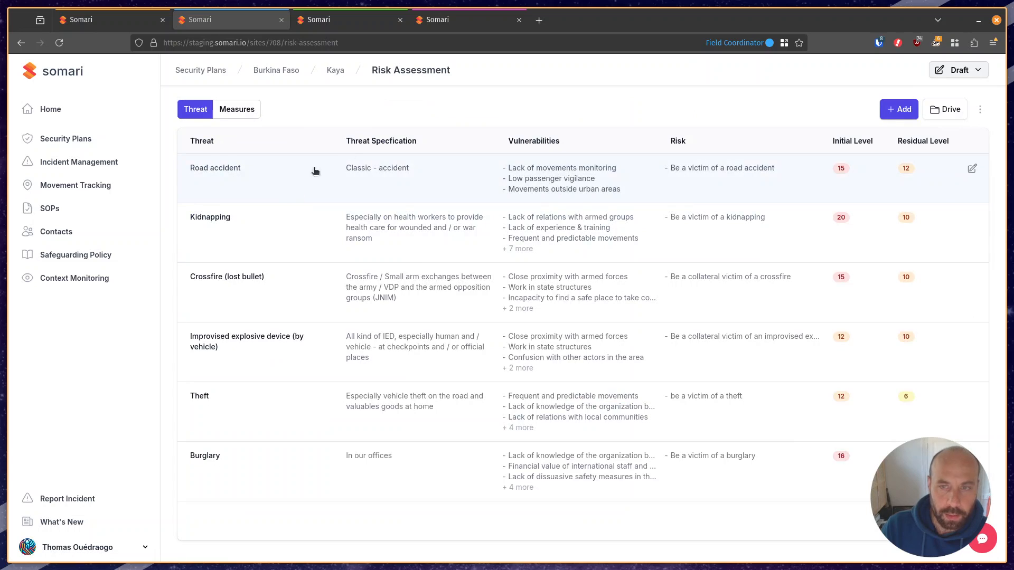
click(904, 110)
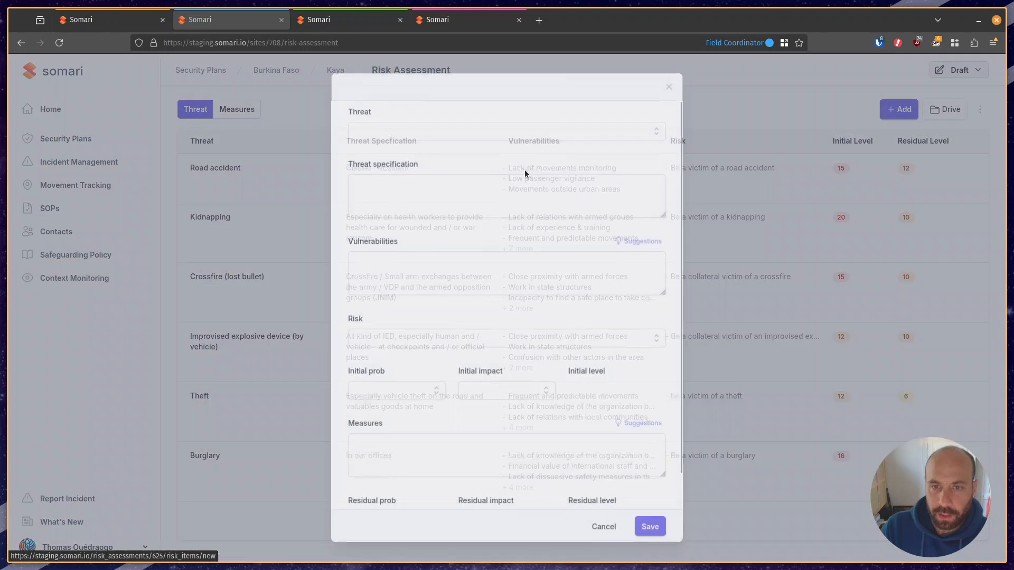
click(477, 130)
click(415, 168)
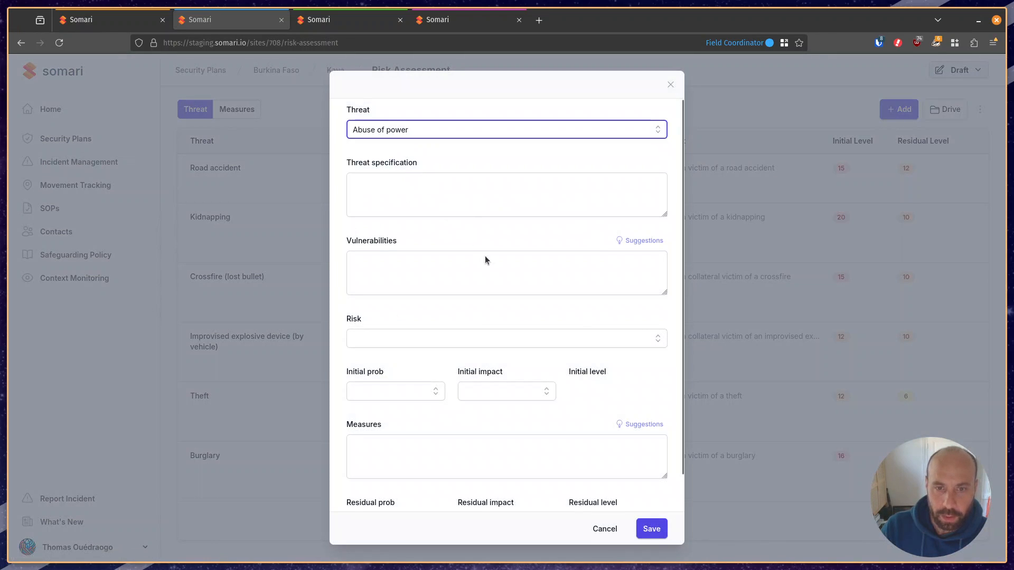
Step: Add the suggested vulnerabilities "Culture differences" and "Lack of internal mechanisms to limit fraud" to the threat
click(631, 242)
click(579, 275)
click(578, 294)
click(723, 459)
Step: Set the risk to "Direct - Be a victim of an abuse of power", with initial probability 4 - Likely and impact 3 - Moderate
click(547, 308)
click(489, 326)
click(405, 356)
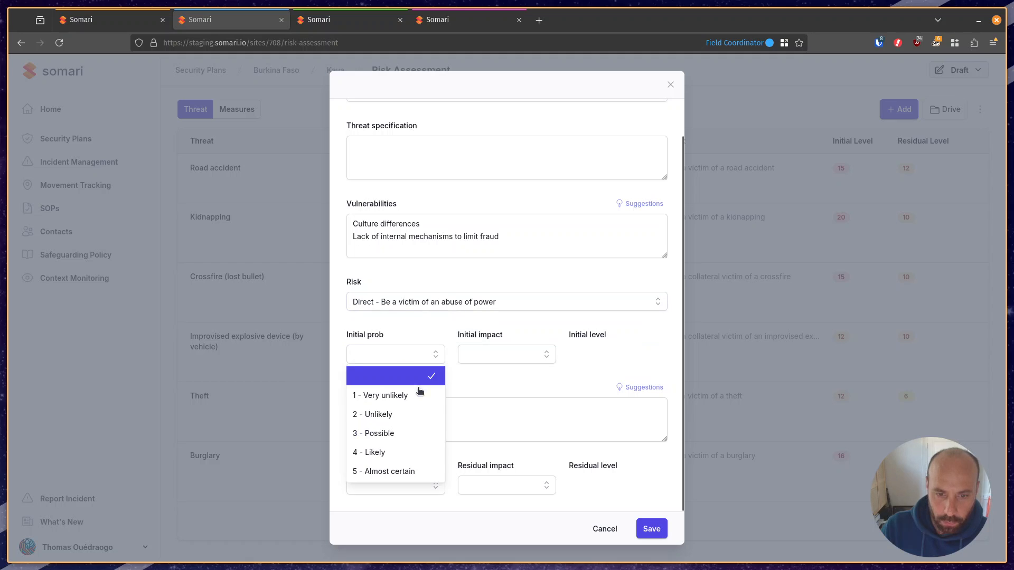
click(413, 452)
click(487, 359)
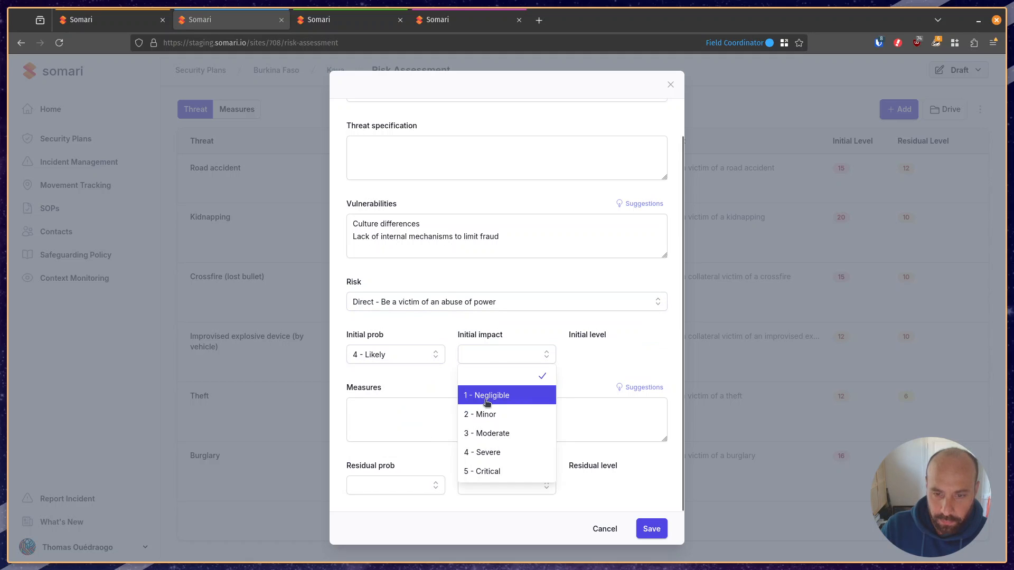
click(487, 434)
Step: Add the suggested measure "Raise awareness of the personnel against abuse of power"
click(651, 387)
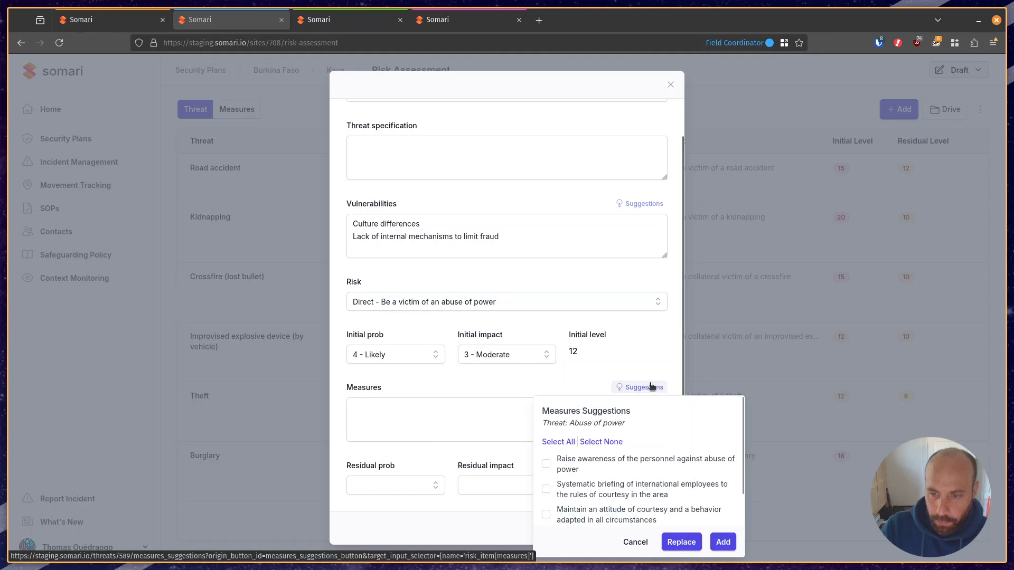
click(596, 463)
click(723, 541)
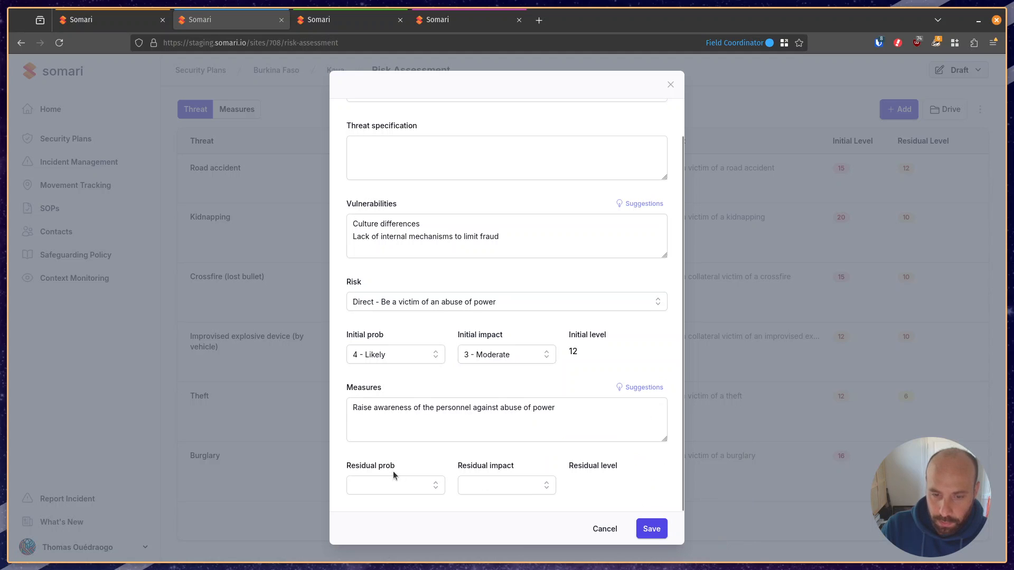
Step: Set the residual probability to 2 - Unlikely and residual impact to 2 - Minor, save the entry, and return to Kaya's overview
click(396, 485)
click(397, 409)
click(502, 486)
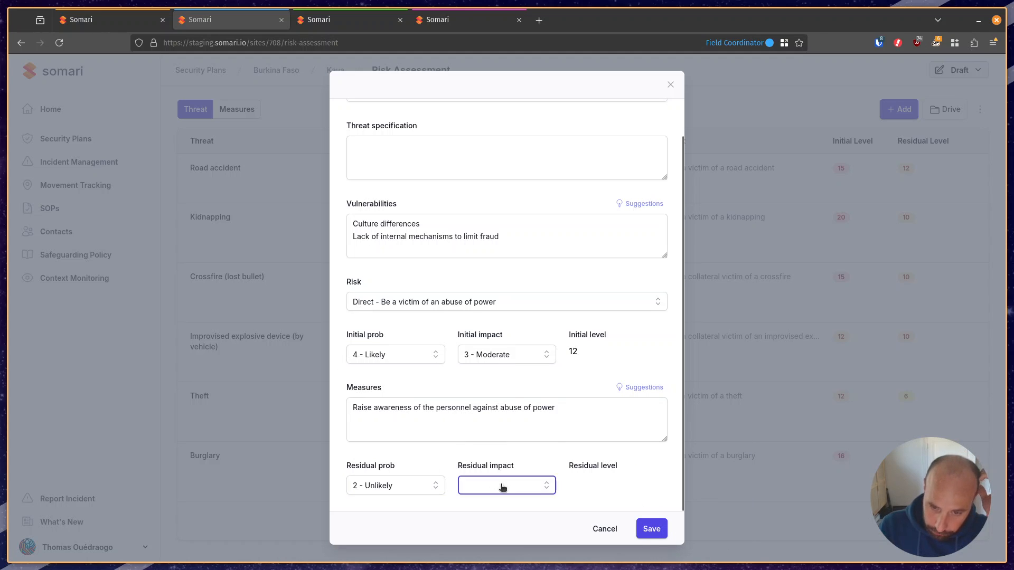
click(503, 407)
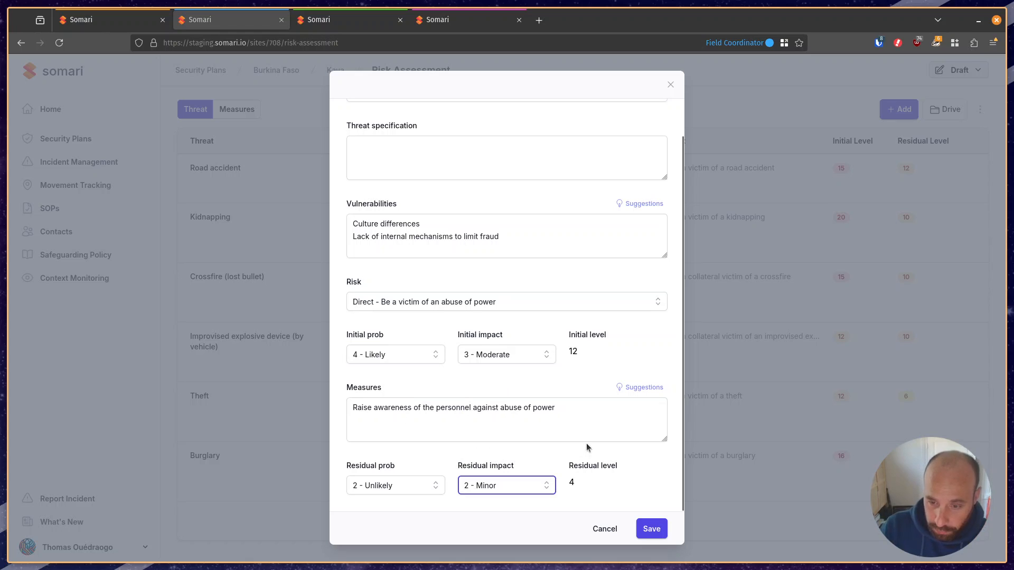
click(651, 529)
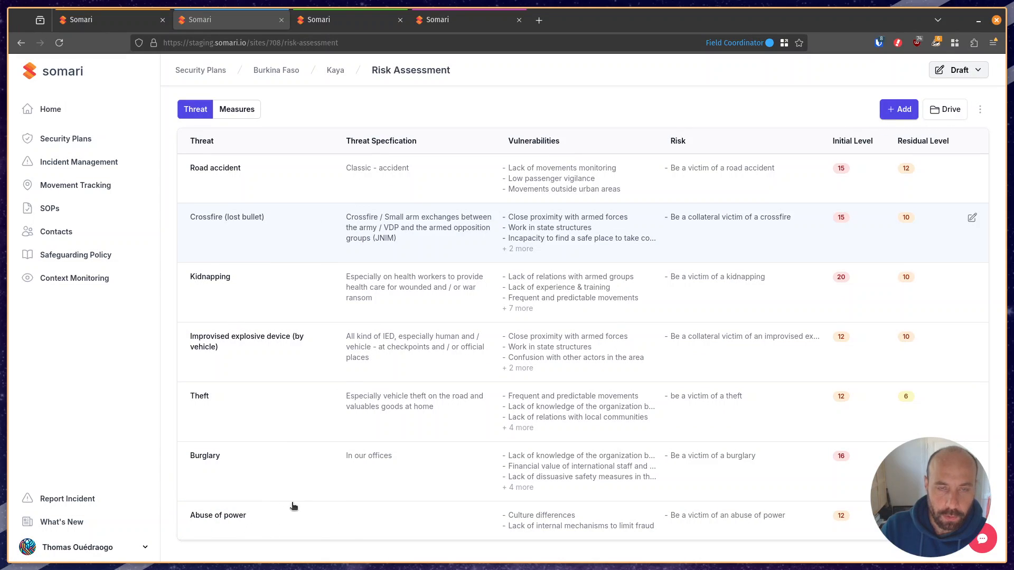
click(334, 71)
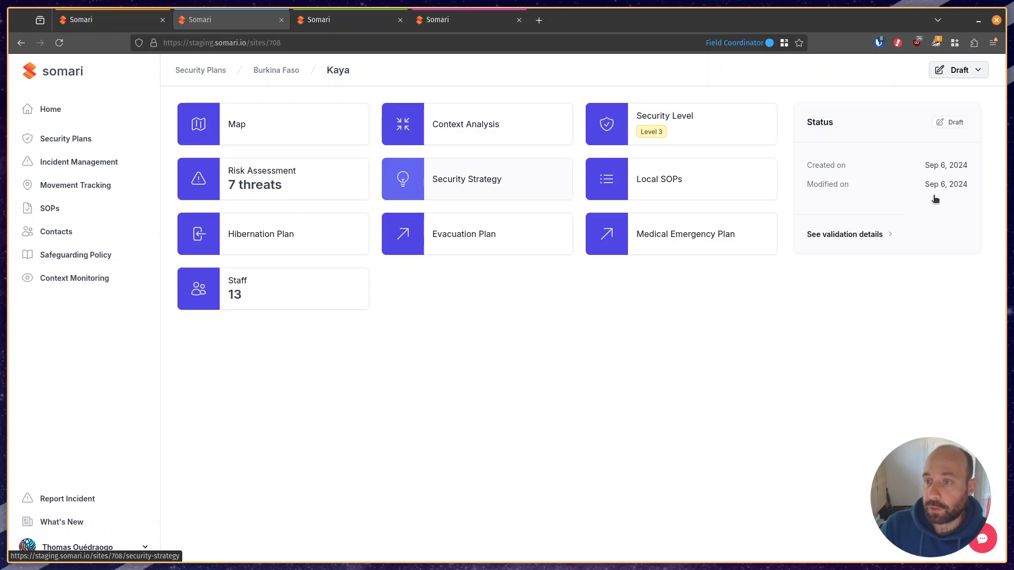
Step: In the Staff Member session, examine Kaya's Security Level indicators and Risk Assessment threats to see which plan version staff can view
click(123, 20)
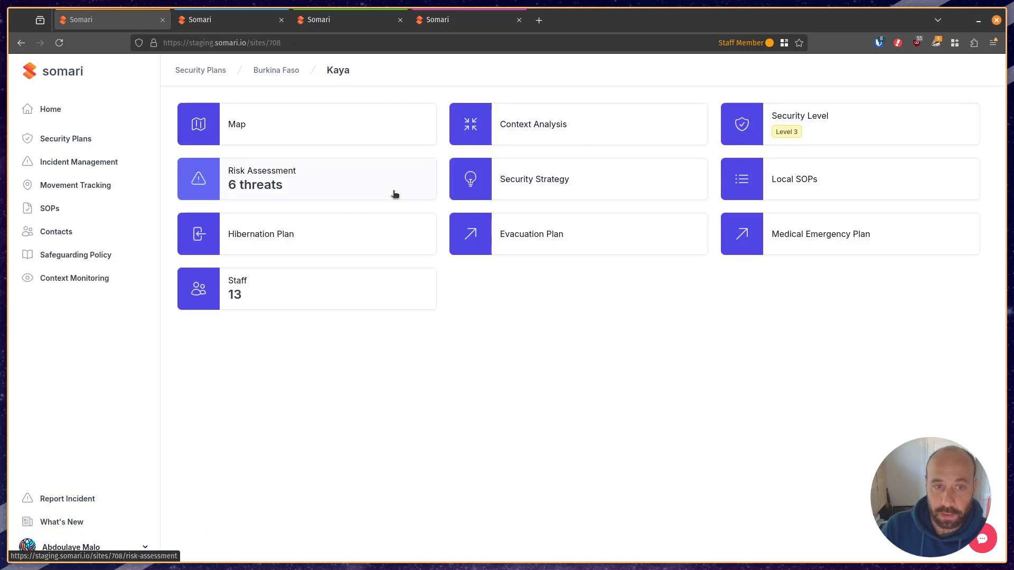
click(813, 119)
scroll(341, 220, down, 5)
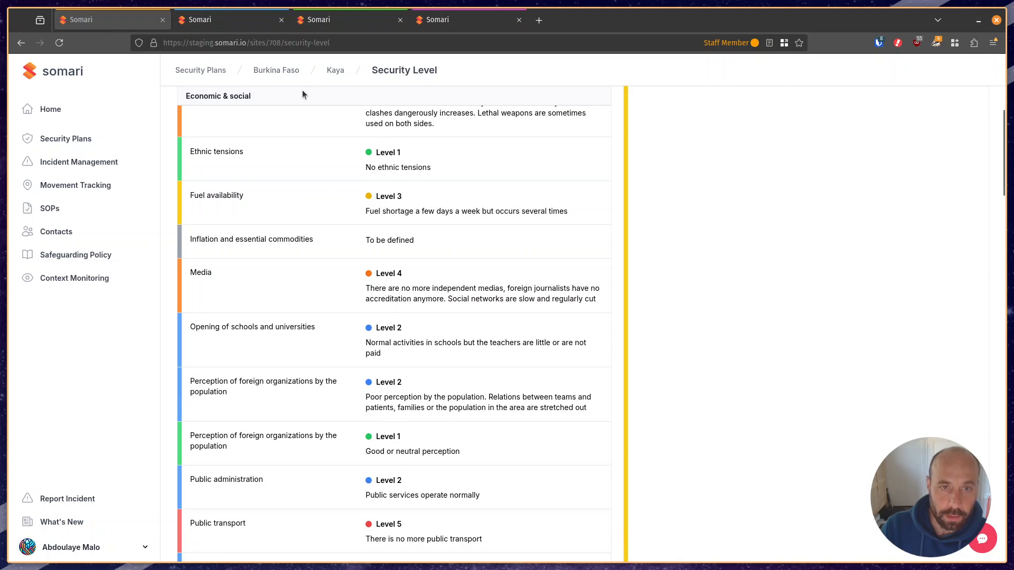
click(327, 74)
click(281, 188)
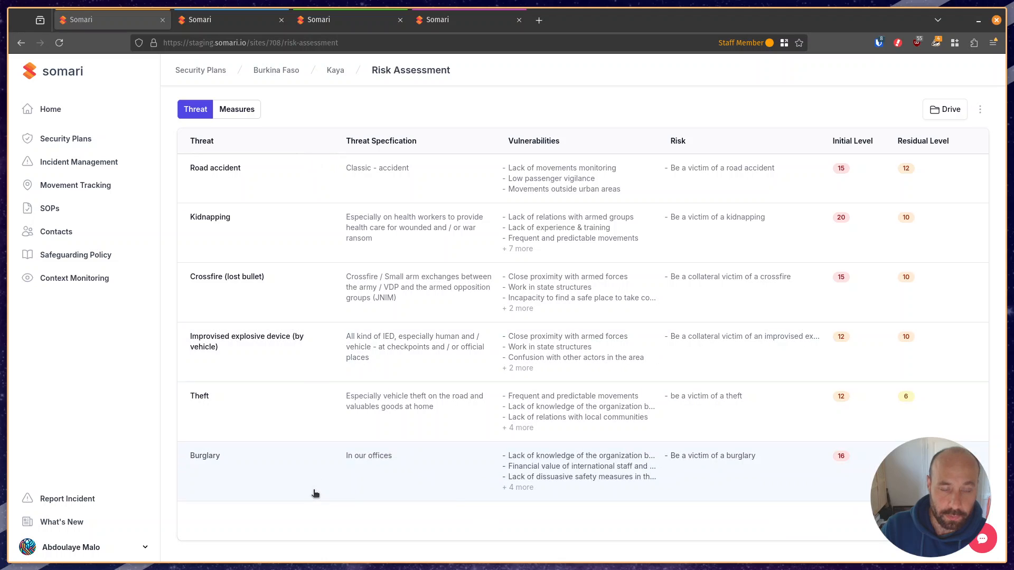
click(335, 70)
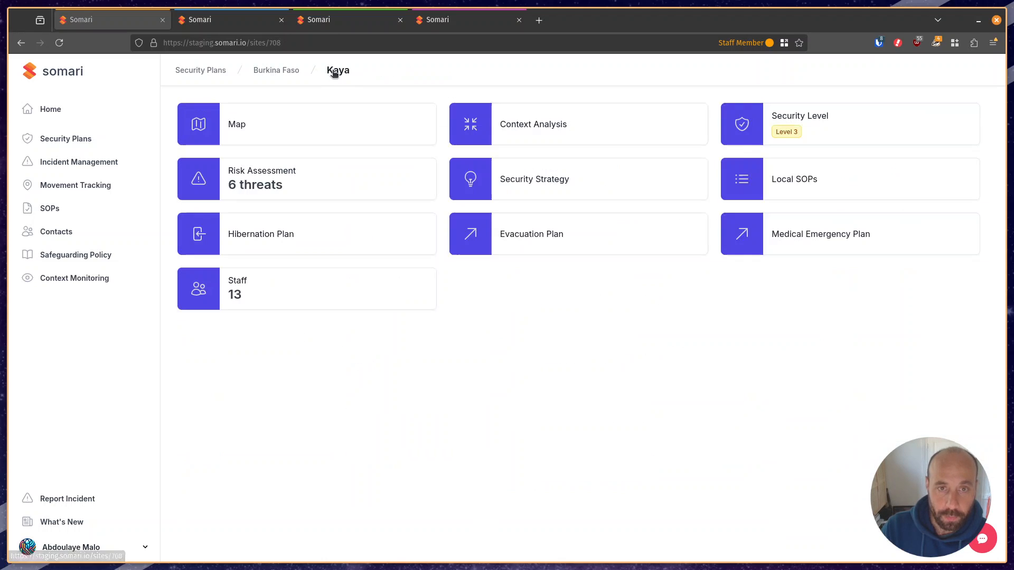
Step: In the Field Coordinator session, open the review submission form from the validation details of Kaya's draft plan
click(241, 22)
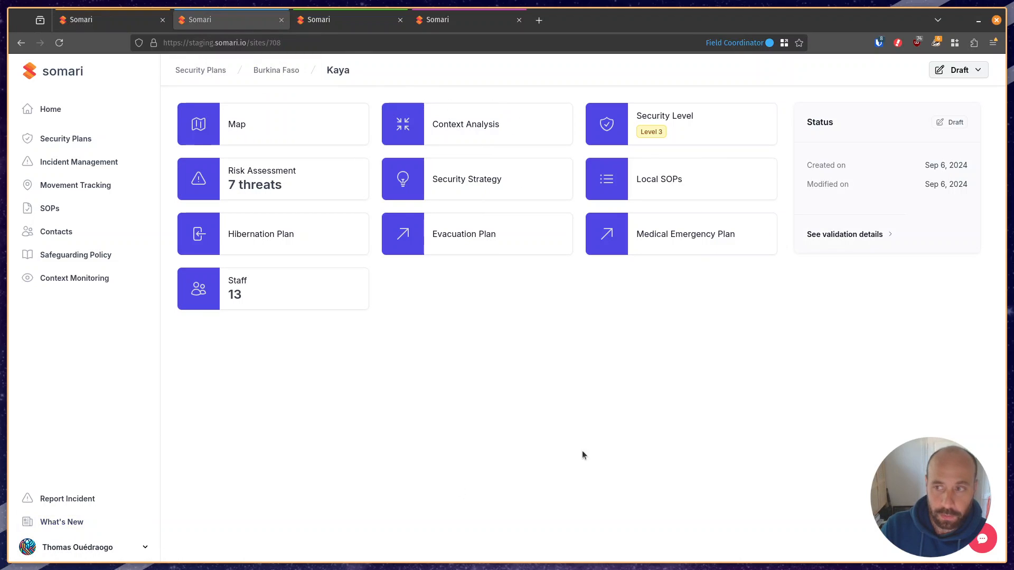
click(853, 237)
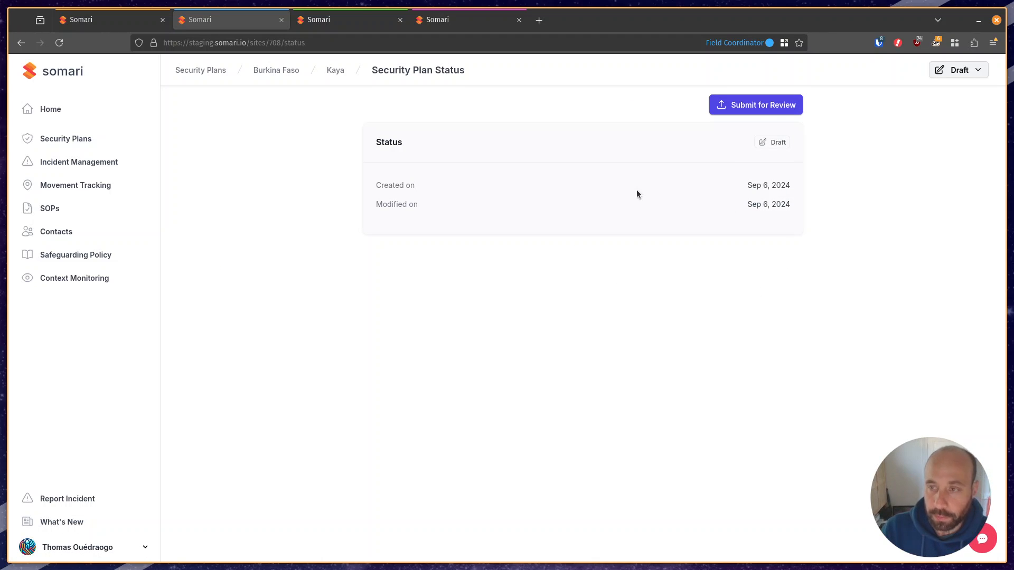
click(744, 107)
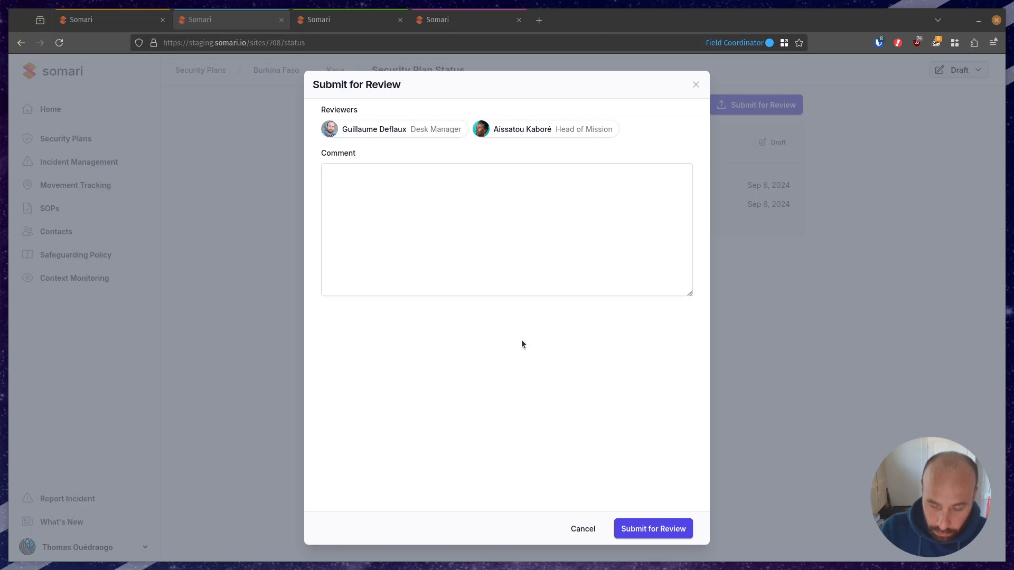
Step: Submit the plan with the comment "This updated plan takes into account the latest public positions taken by the Burkina government regarding INGOs and international media."
click(450, 194)
text(This updated plan takes into account the latest public positions taken by the Burkina government regarding INGOs and international media.)
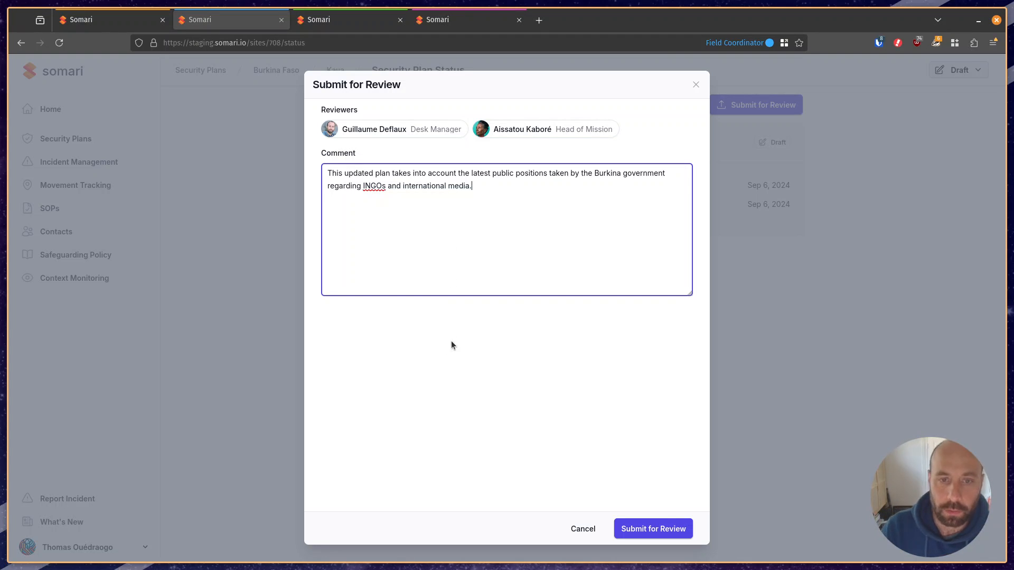
click(658, 527)
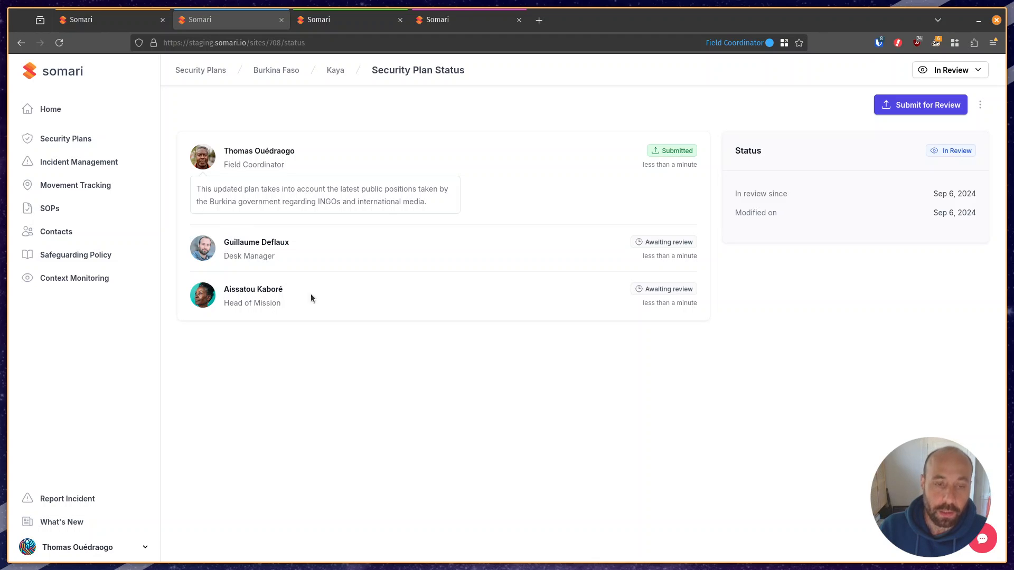
Step: In the Head of Mission session, open the status of Kaya's in-review plan from Burkina Faso's validation dashboard
click(332, 21)
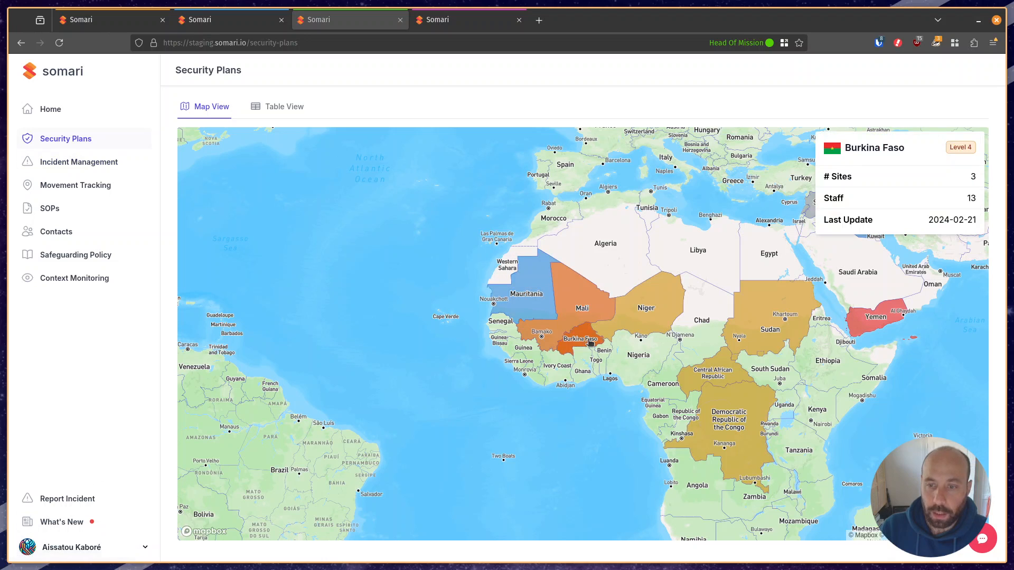
click(590, 348)
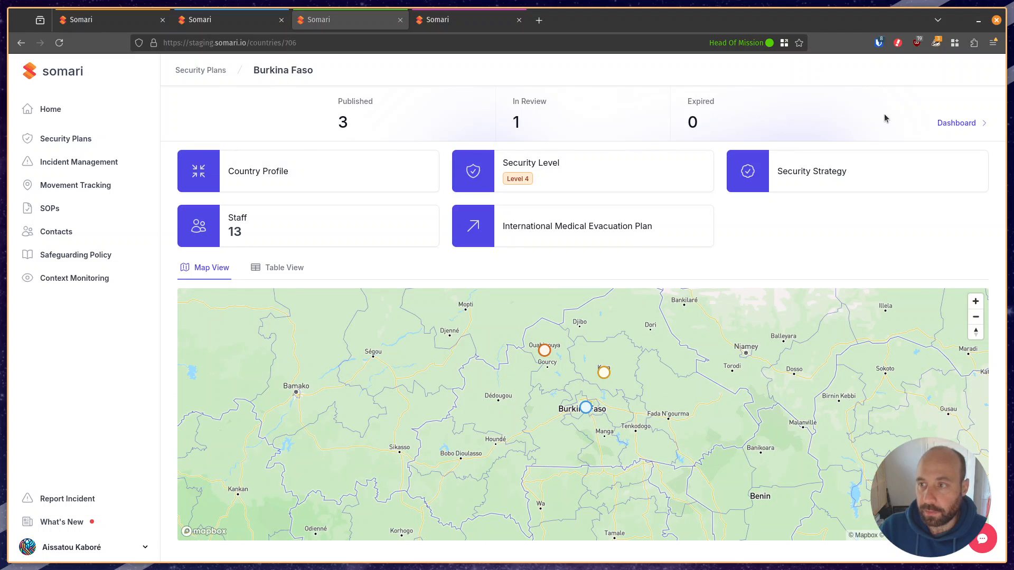
click(944, 124)
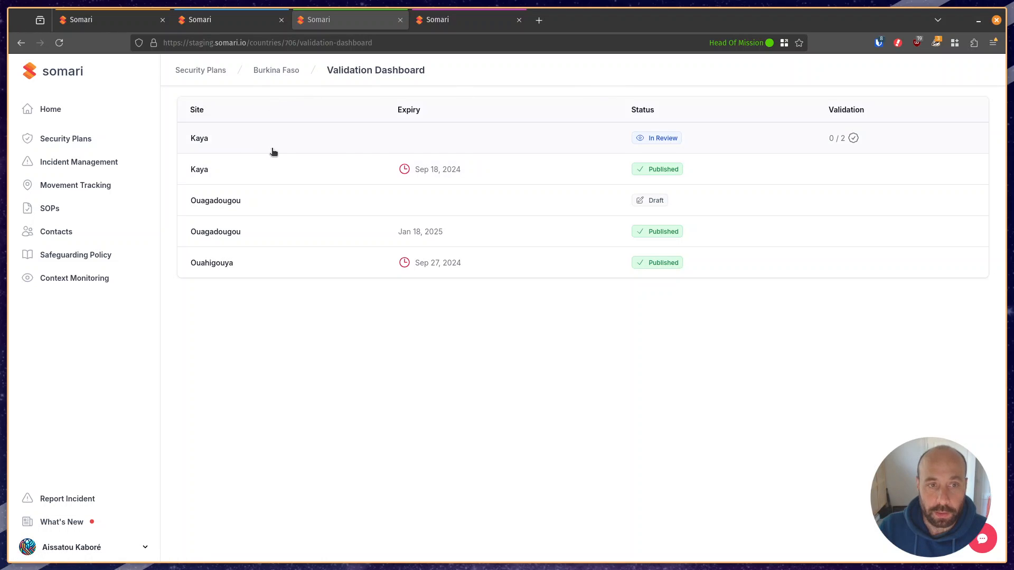
mouse_move(852, 138)
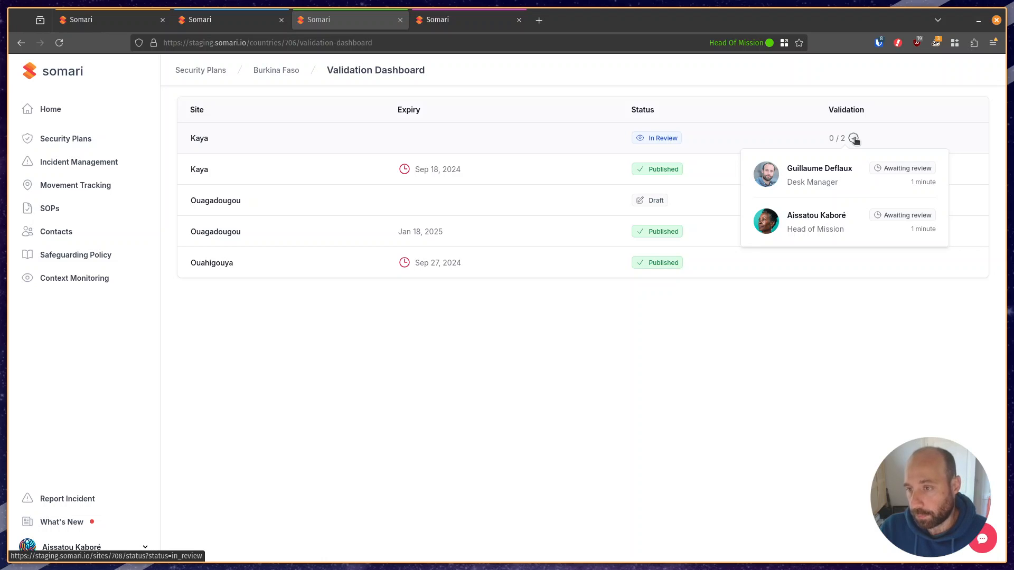
click(710, 139)
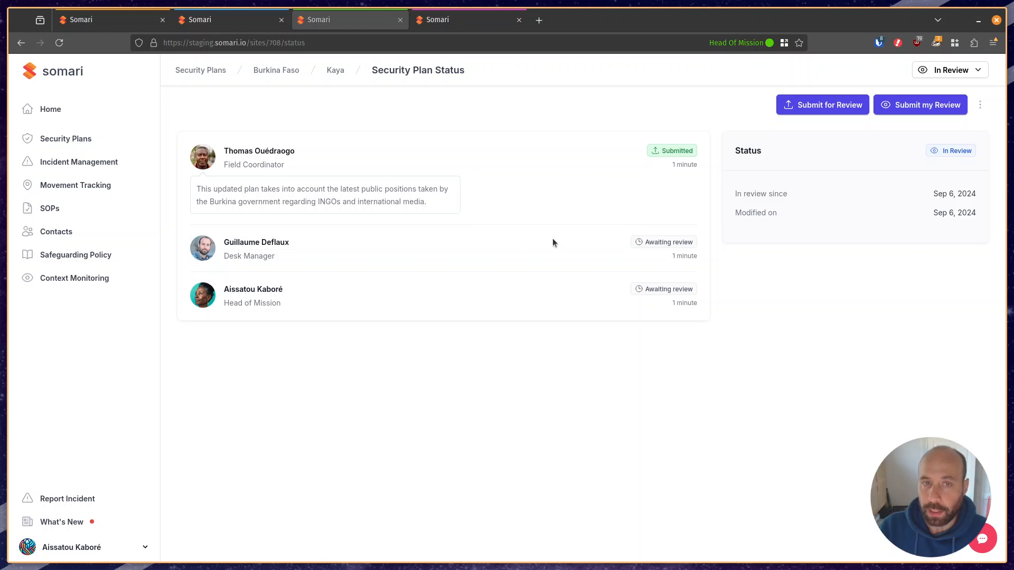
Step: Compare the overview of Kaya's published plan with that of the plan in review, finishing on the in-review version
click(336, 71)
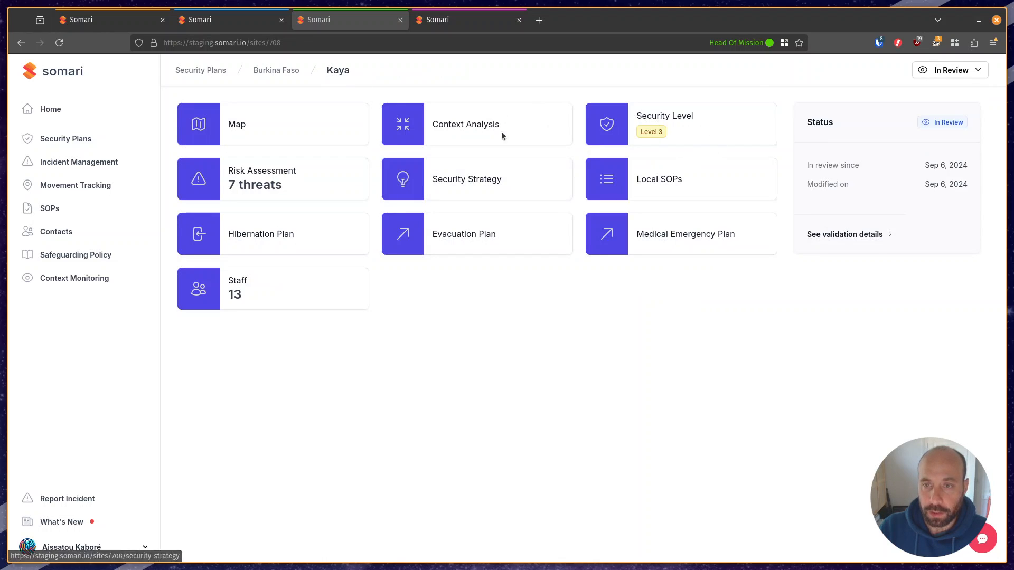
click(955, 71)
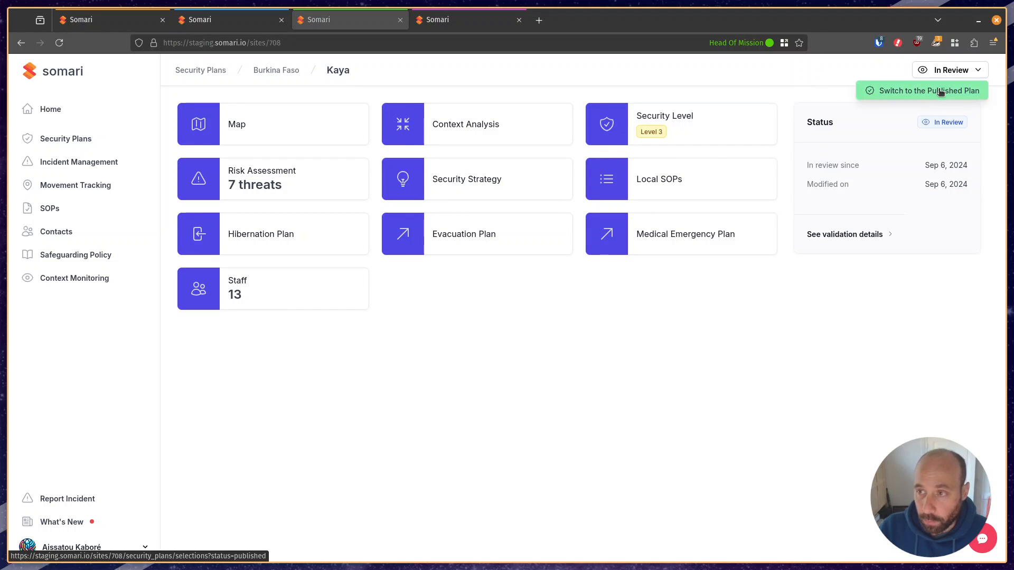
click(941, 92)
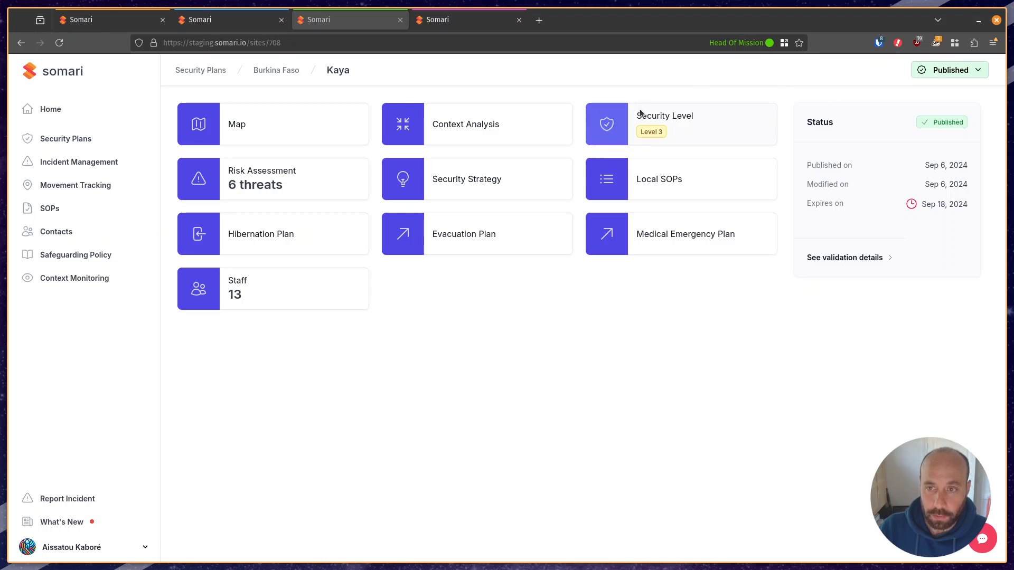
click(967, 70)
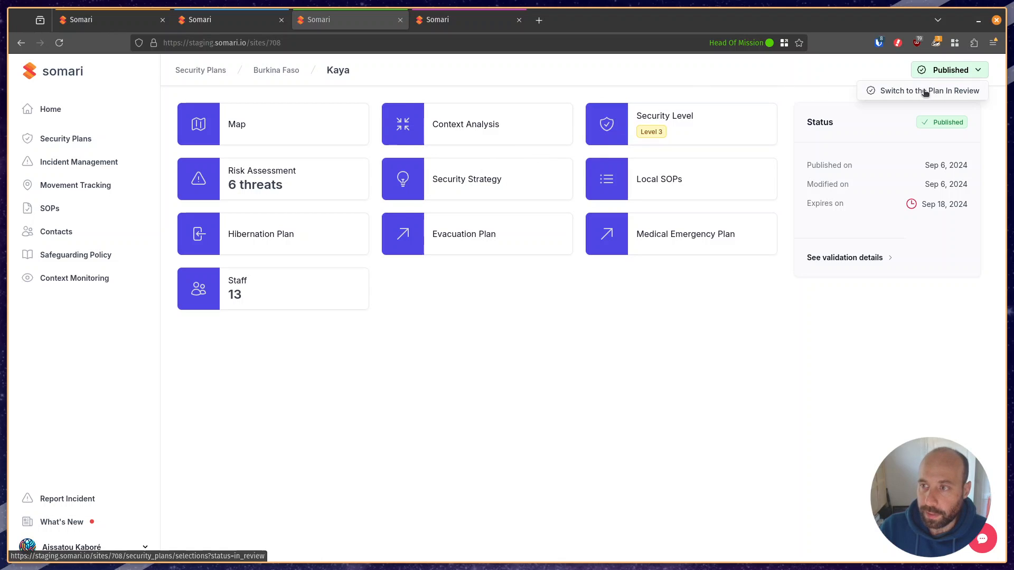
click(926, 91)
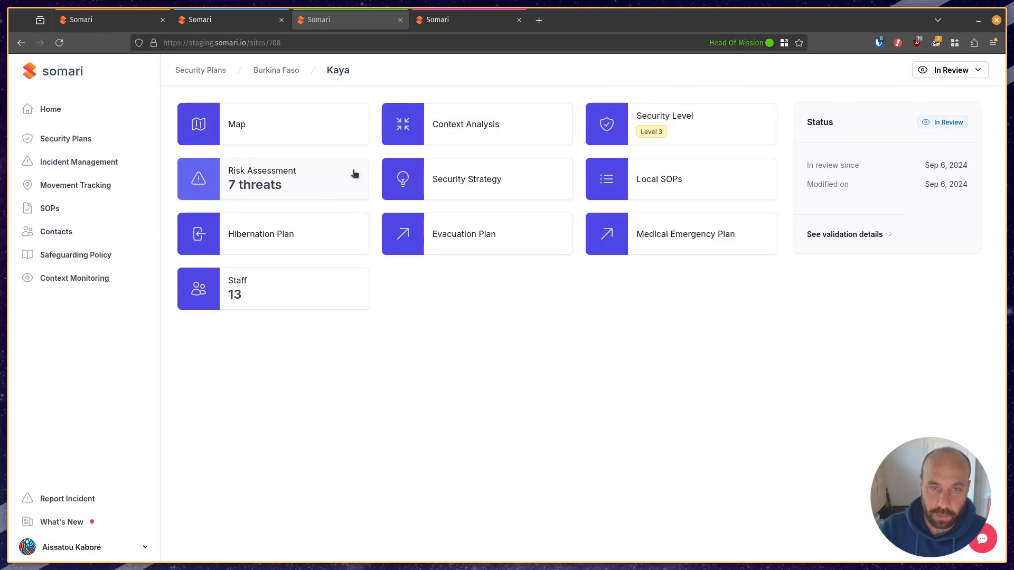
Step: Approve the plan, commenting "Looks good. Keep an eye on the situation and make sure to adapt your action plan based on the new risk mitigation measures."
click(858, 236)
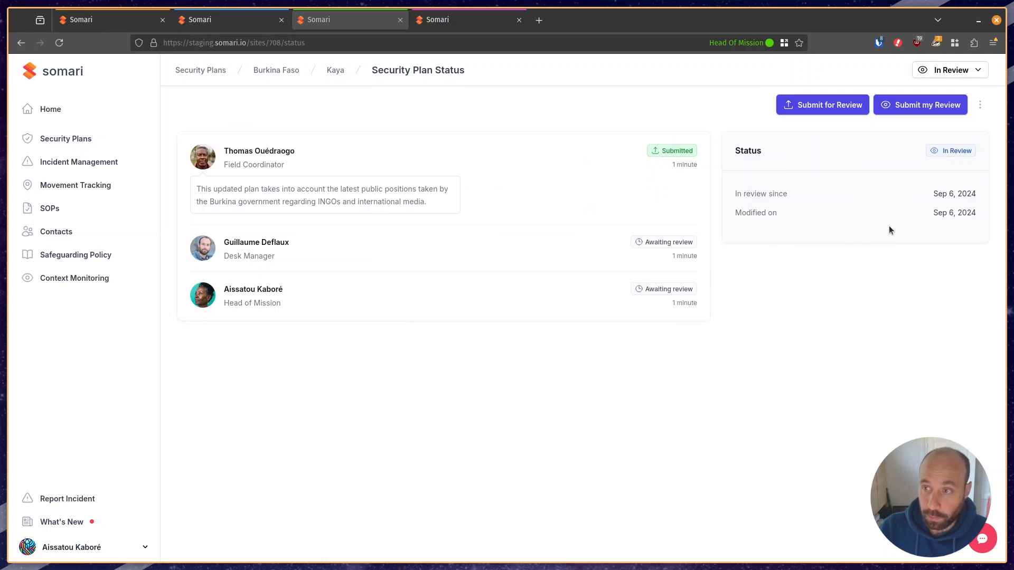
click(914, 104)
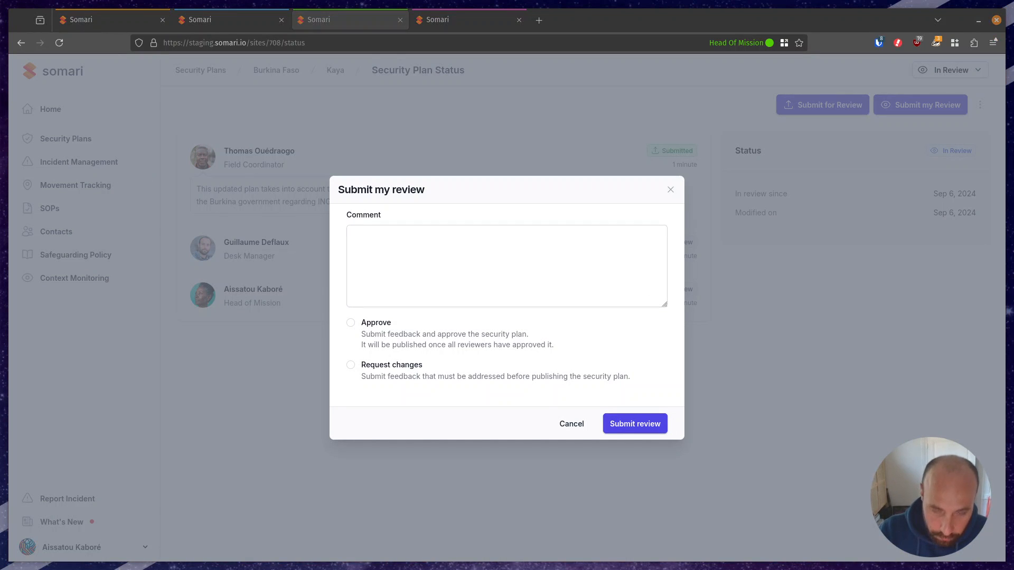
click(443, 256)
text(Looks good. Keep an eye on the situation and make sure to adapt your action plan based on the new risk mitigation measures.)
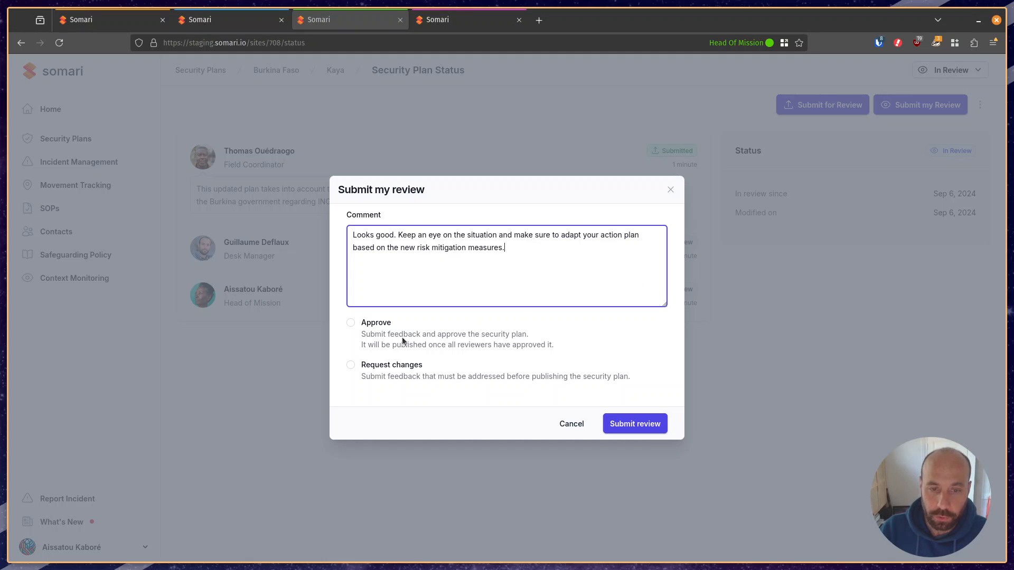
click(352, 323)
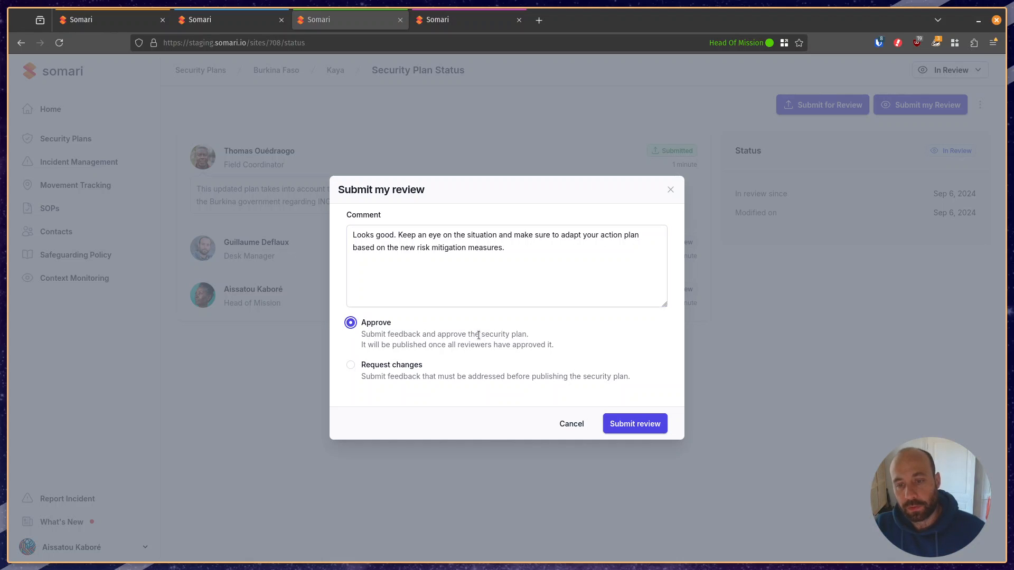
click(650, 424)
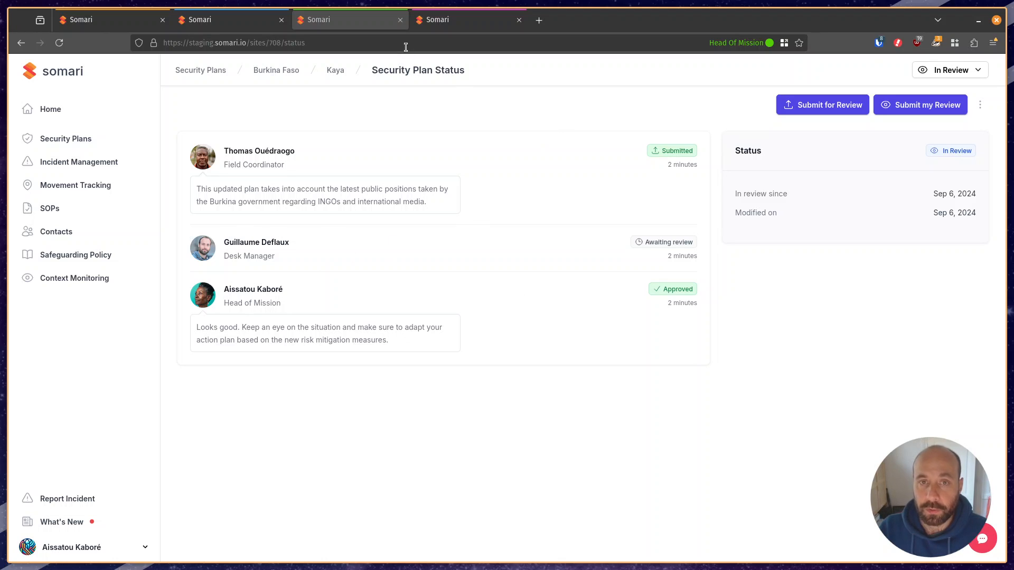
Step: In the Desk Manager session, refresh the security plans and open Kaya's in-review plan status from the West Africa validation dashboard
click(456, 22)
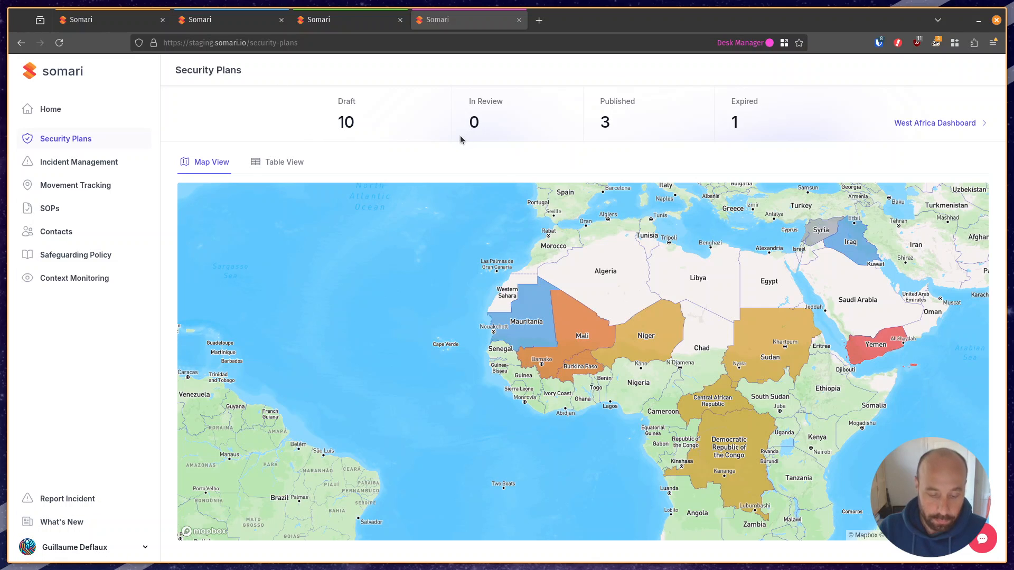
key(ctrl+r)
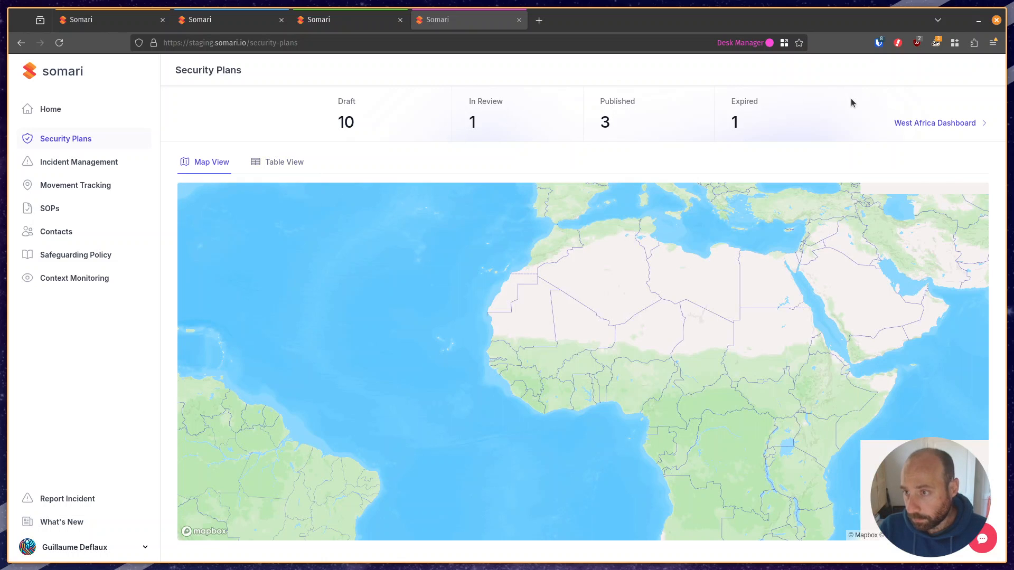
click(929, 129)
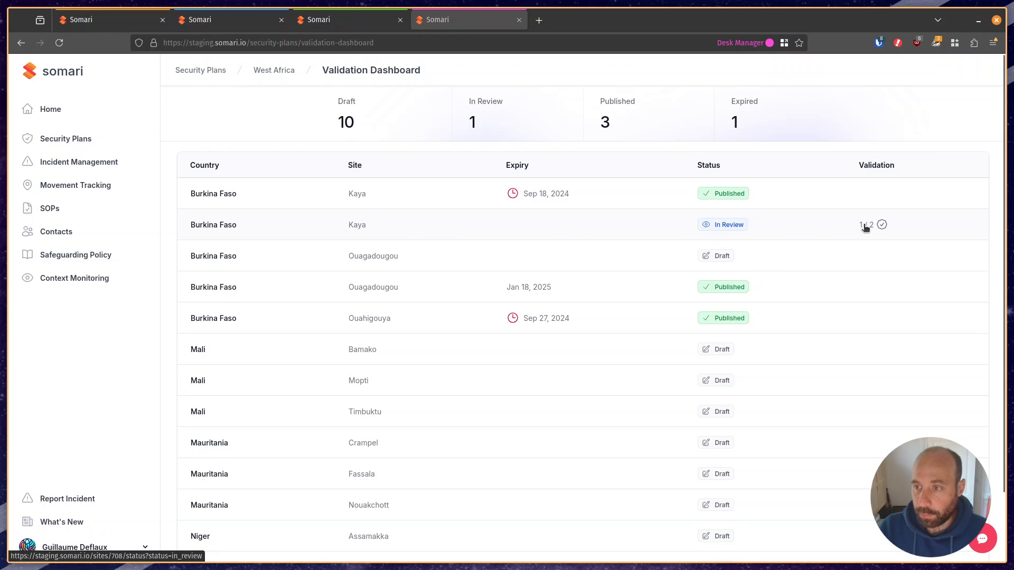
mouse_move(868, 227)
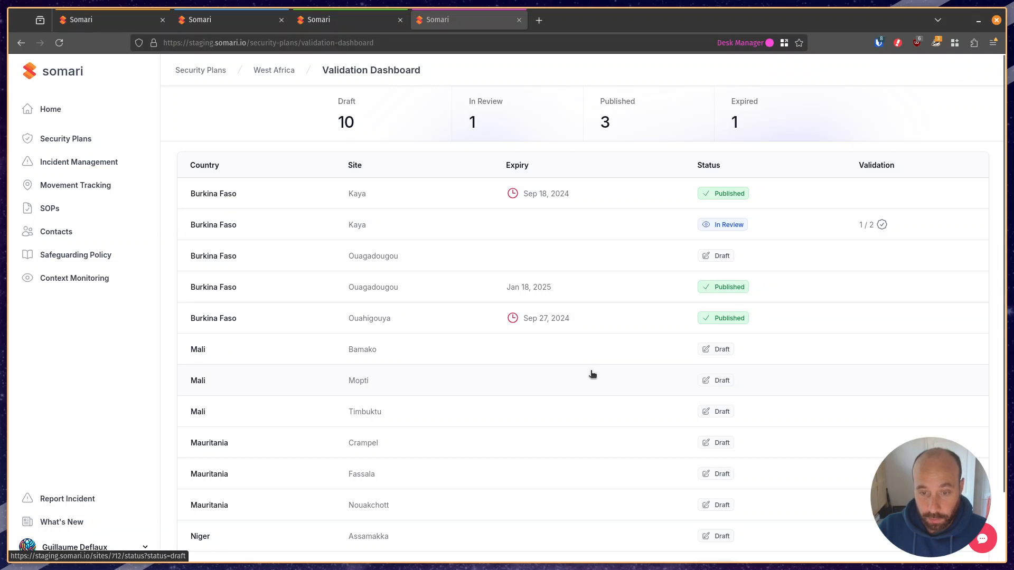
scroll(578, 356, down, 1)
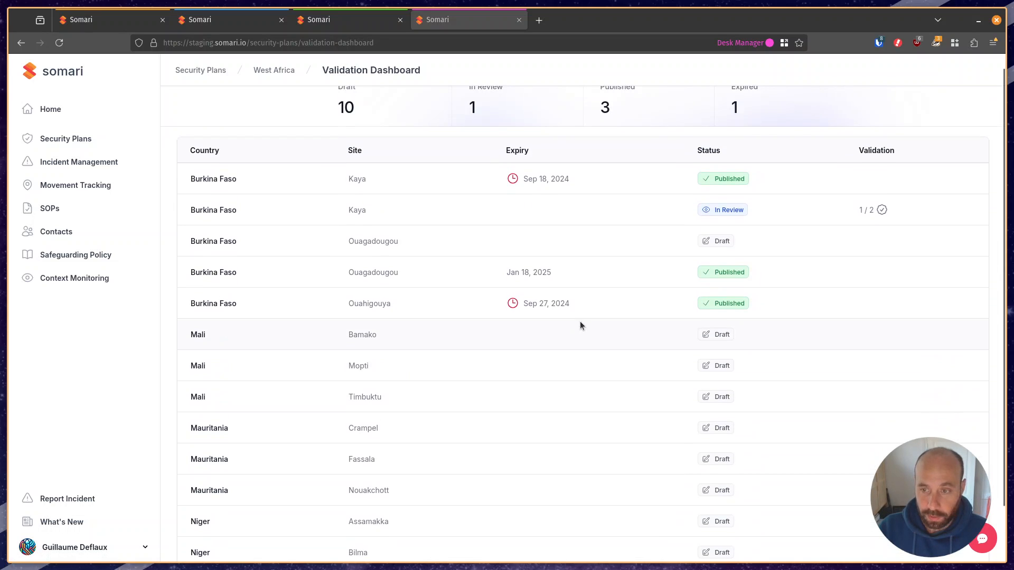
scroll(575, 385, up, 1)
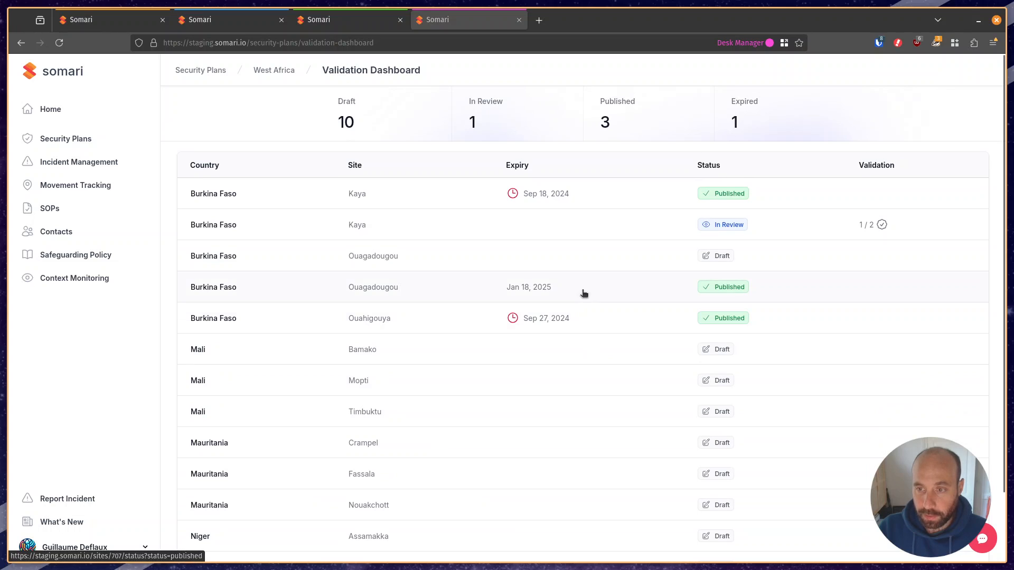
click(621, 224)
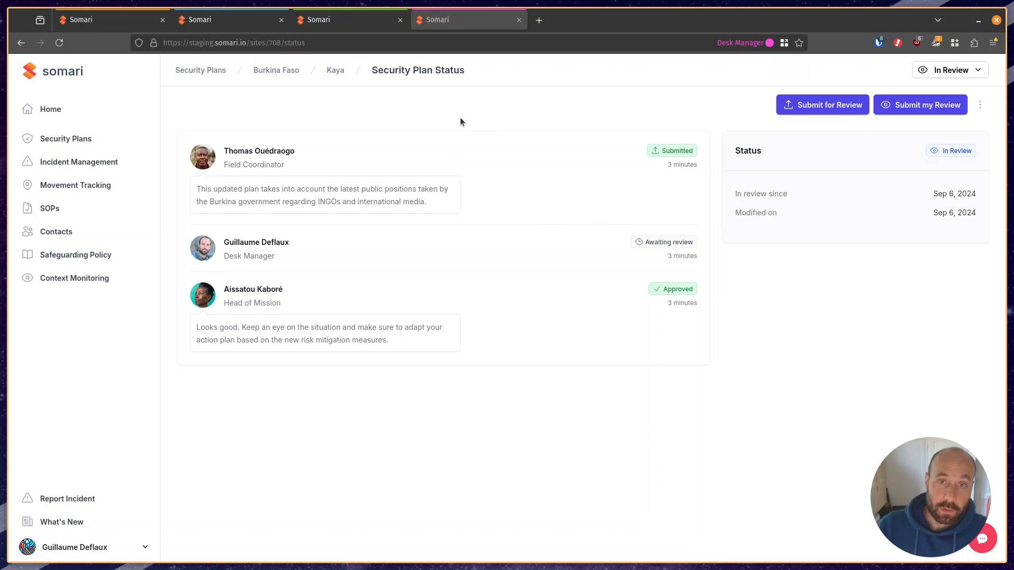
Step: Check the Security Level of Kaya's in-review plan as Desk Manager, and return to the plan's validation details
click(334, 72)
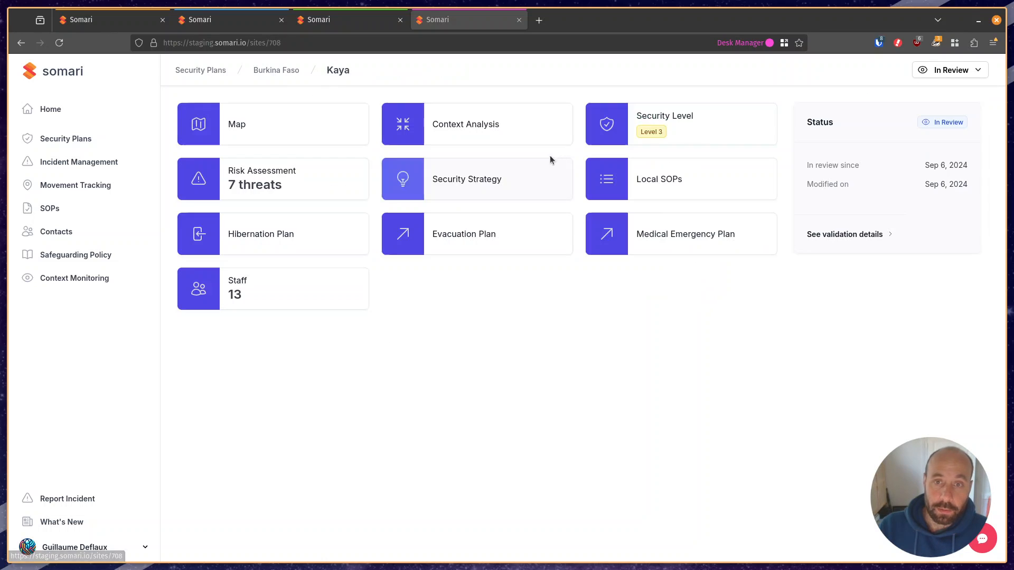
click(653, 132)
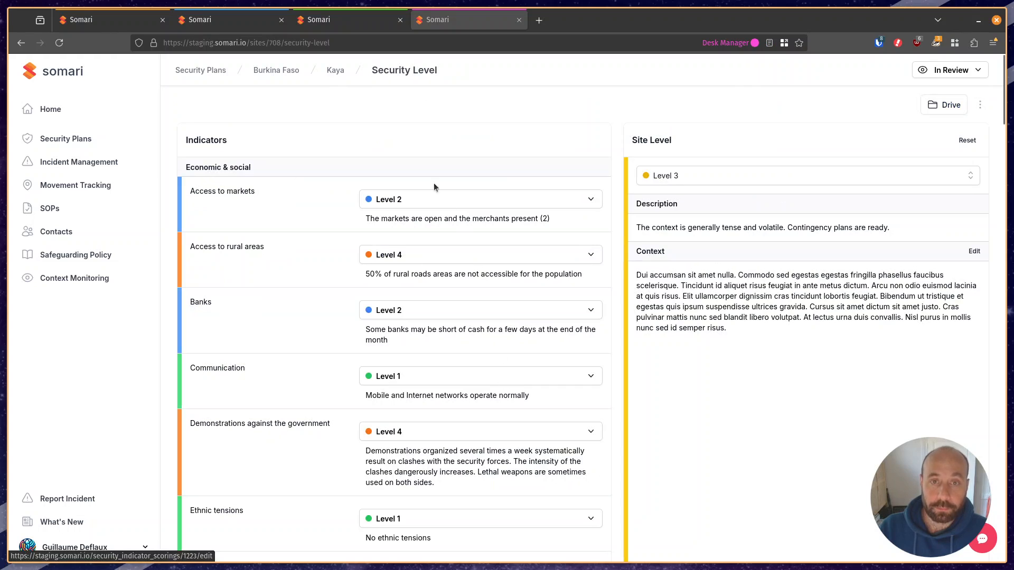
click(336, 74)
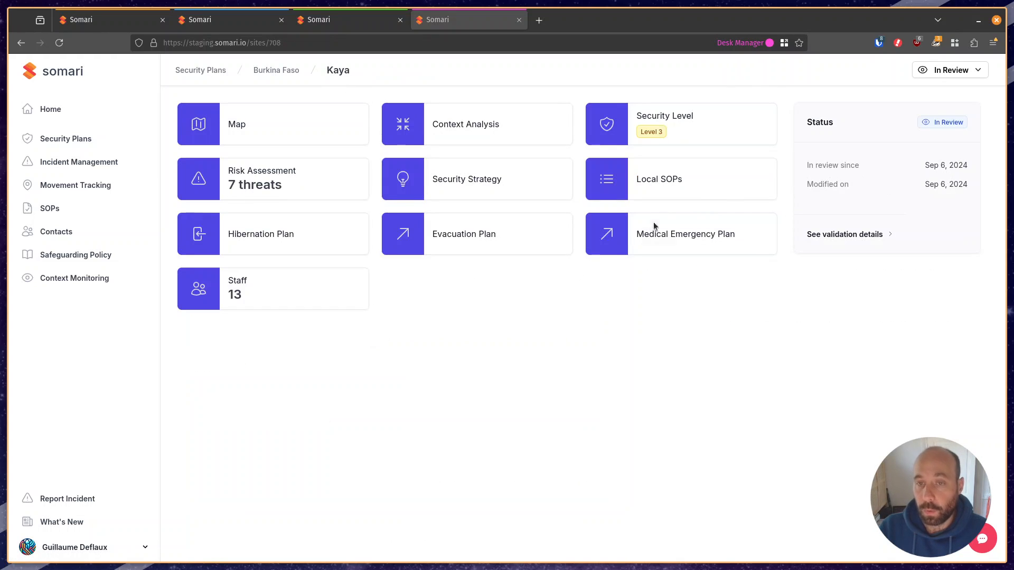
click(862, 237)
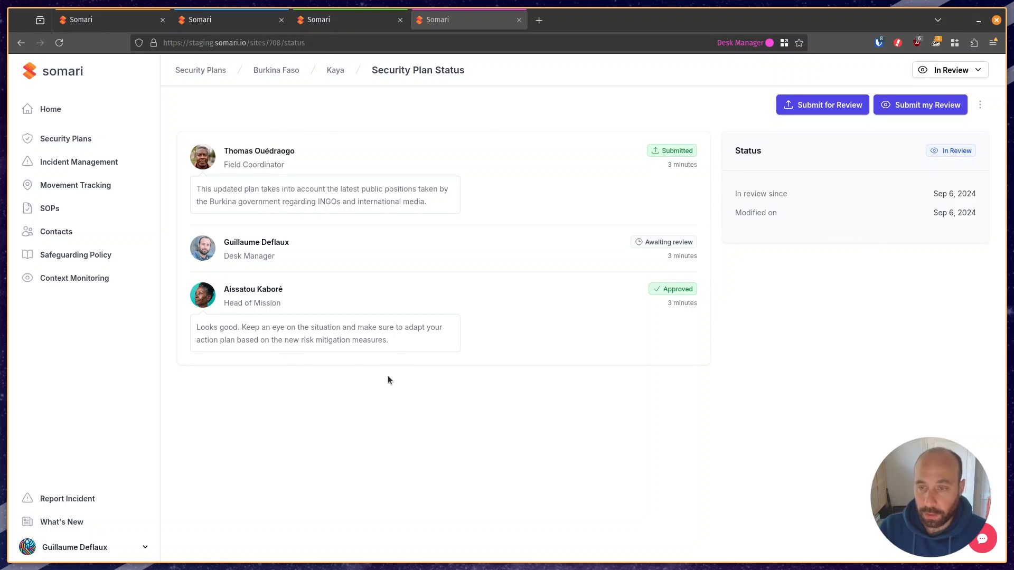
Step: Submit a change request asking for the "Do not identify the premises" measure on the threat of burglary because all Burkina offices are going low profile
click(900, 105)
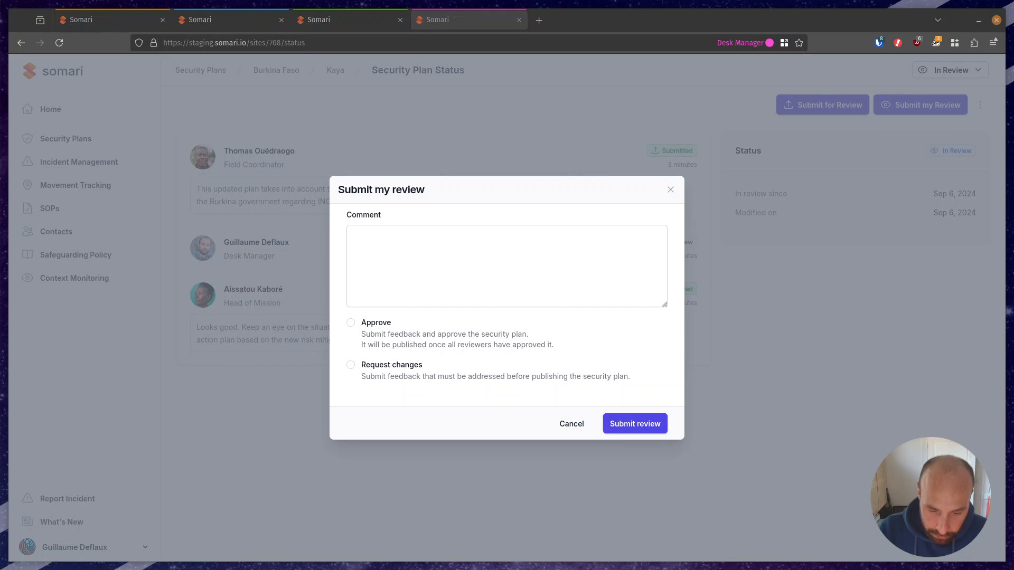
click(491, 291)
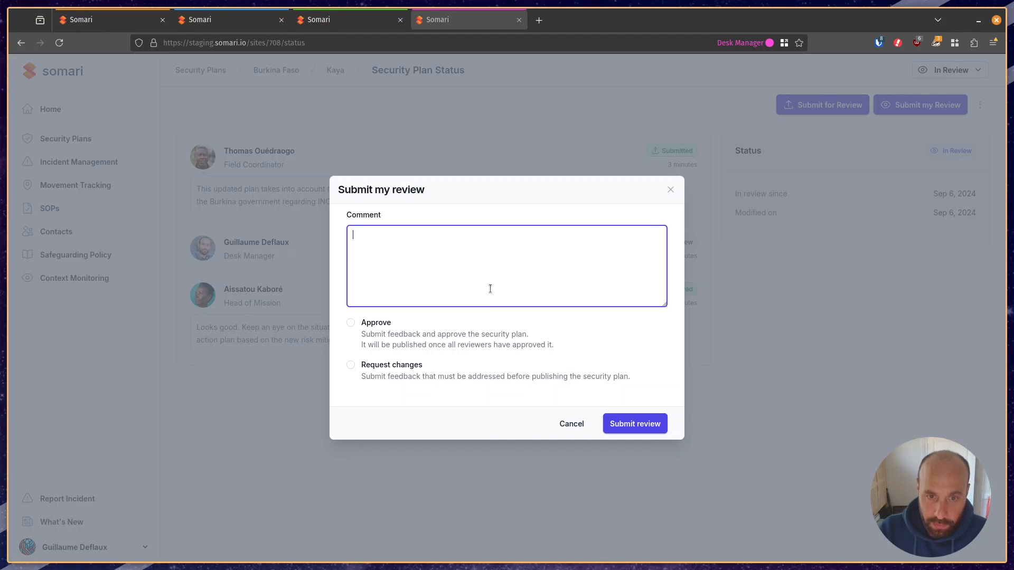
text(Thanks for the update. Only one blocking element: please and the "Do not identify the premises" measure to the threat of burglary as we have decided to go low profile in Burkina in all offices.)
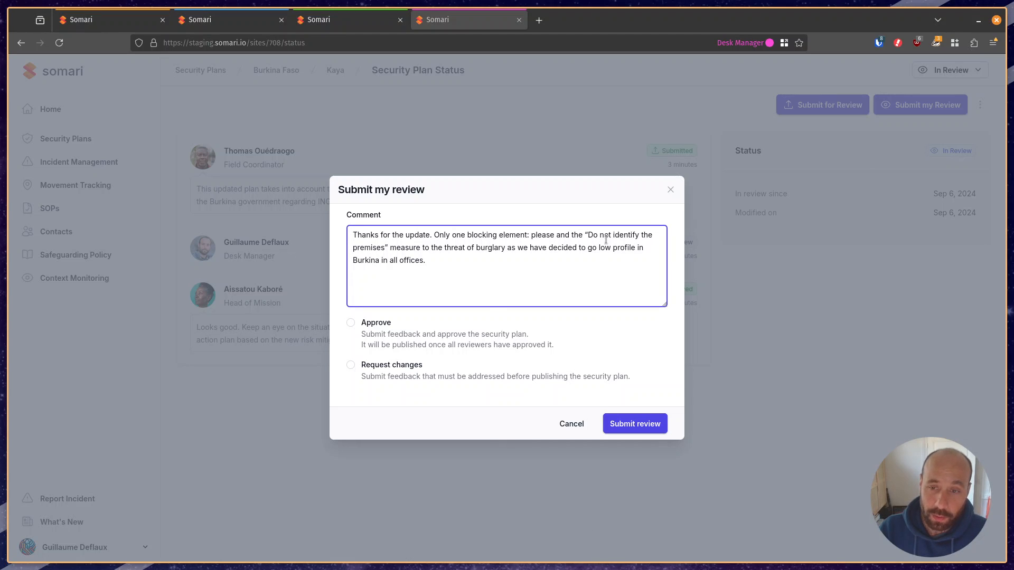
drag(588, 235, 386, 249)
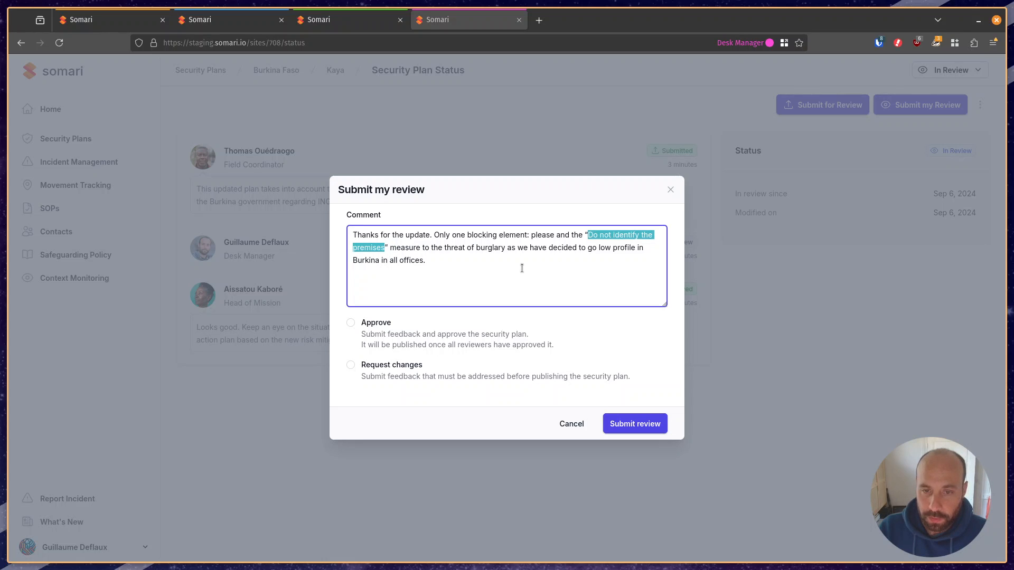
click(351, 365)
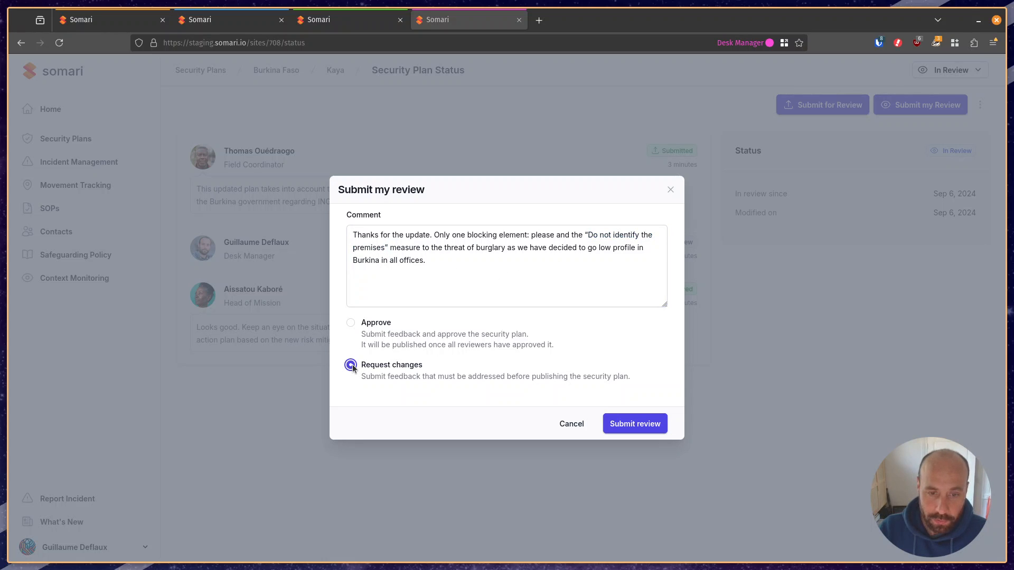
click(639, 425)
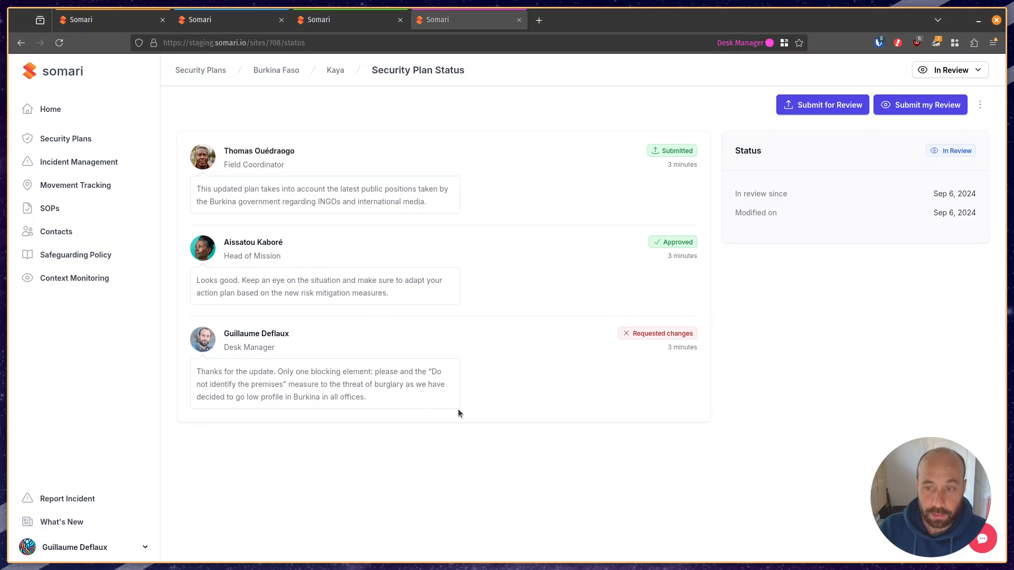
drag(633, 334, 730, 342)
click(731, 343)
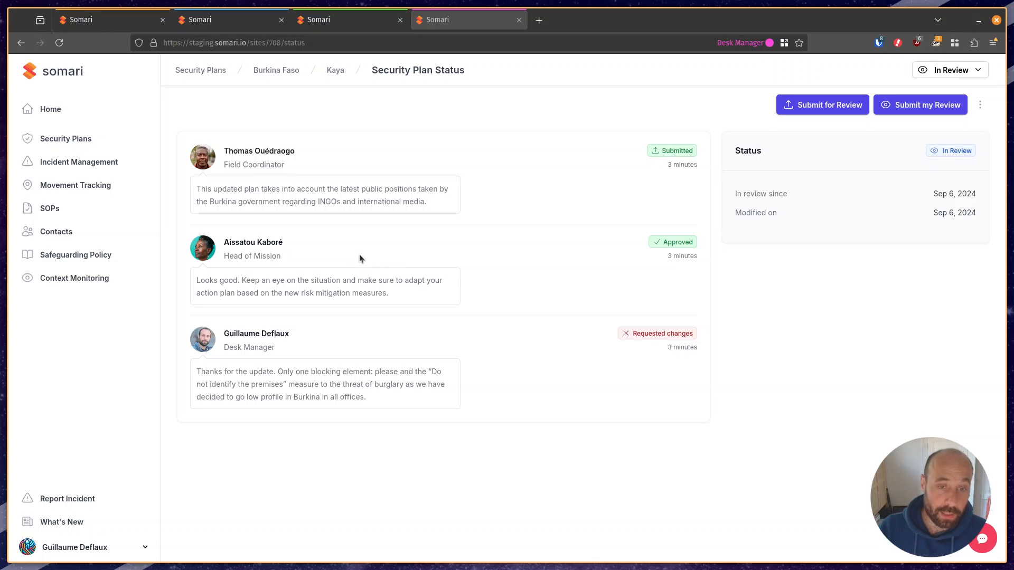
Step: In the Field Coordinator session, open the Burglary threat in Kaya's risk assessment for editing
click(219, 26)
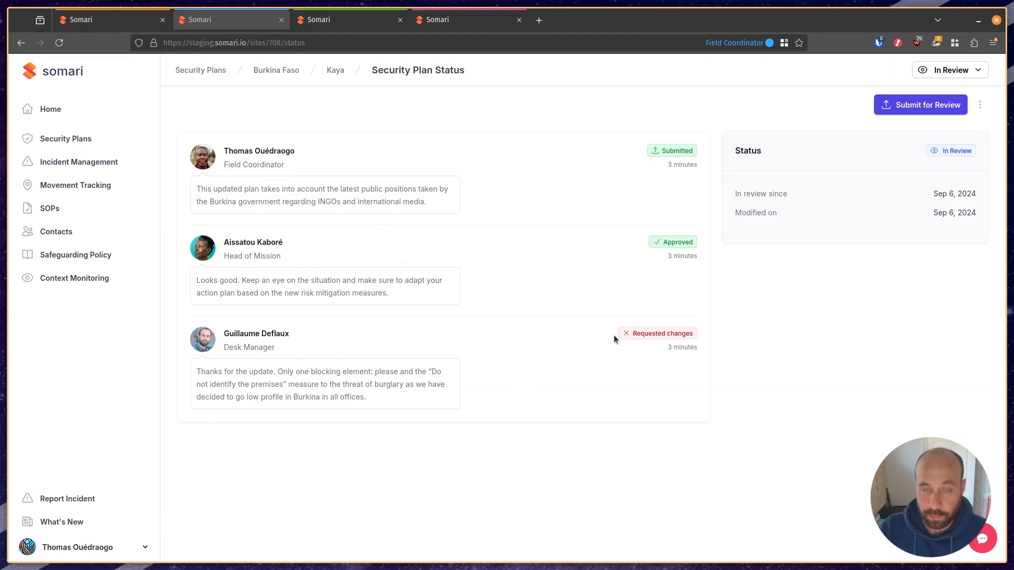
click(336, 73)
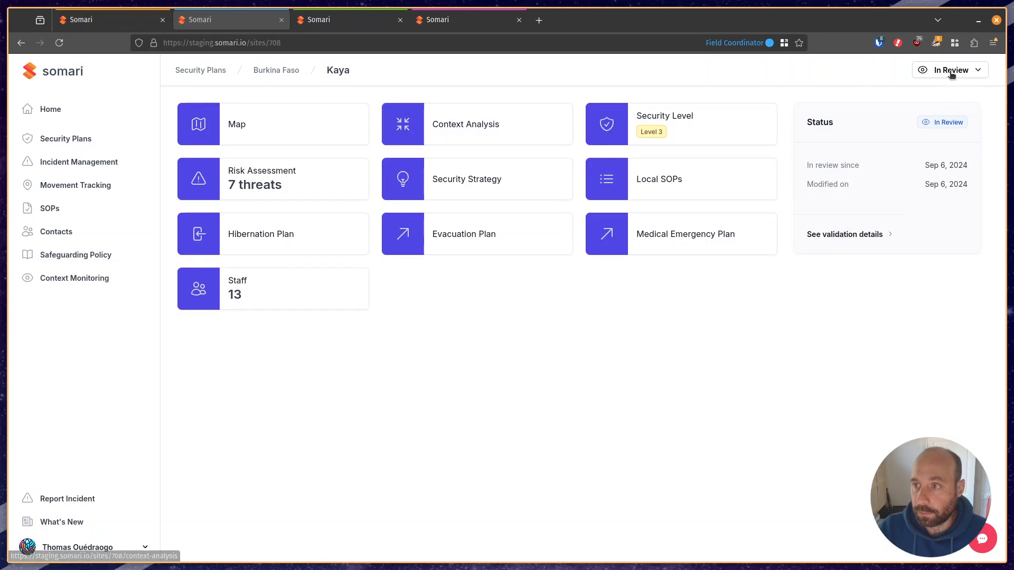
click(347, 201)
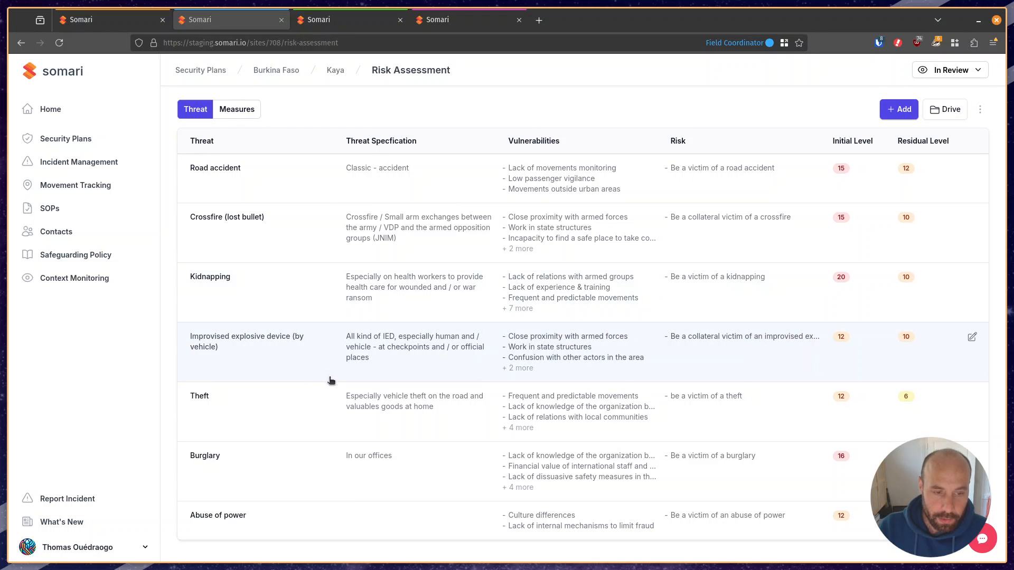
click(447, 463)
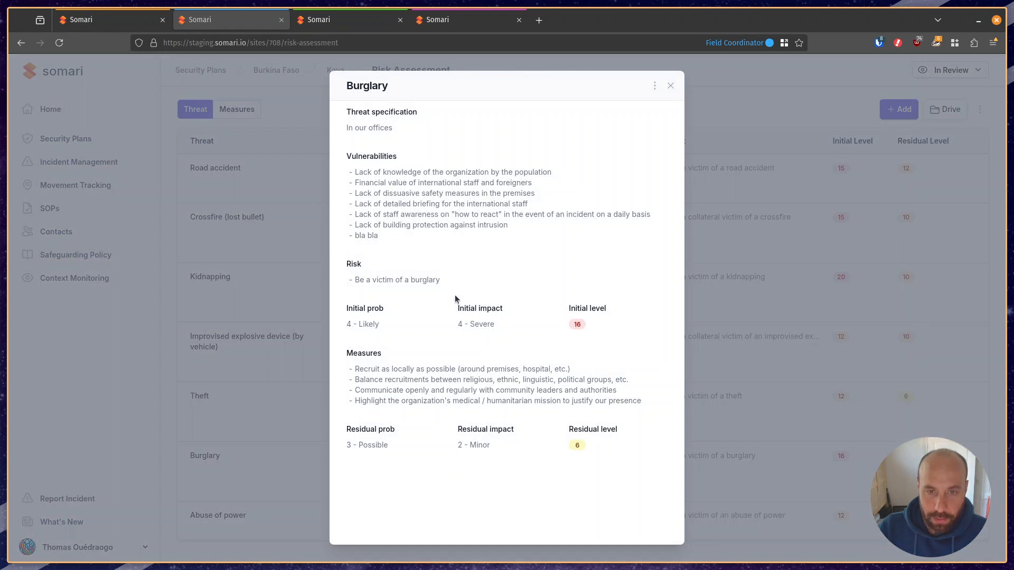
click(655, 86)
click(634, 104)
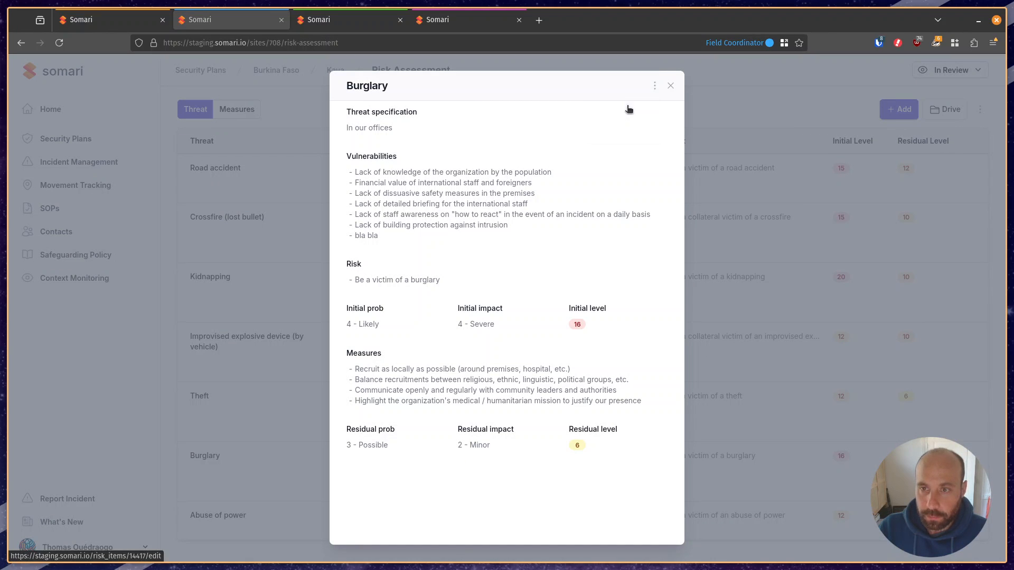
Step: Add the suggested measure "Do not identify the premises" to the Burglary threat, save it, and return to Kaya's plan overview
scroll(507, 232, down, 2)
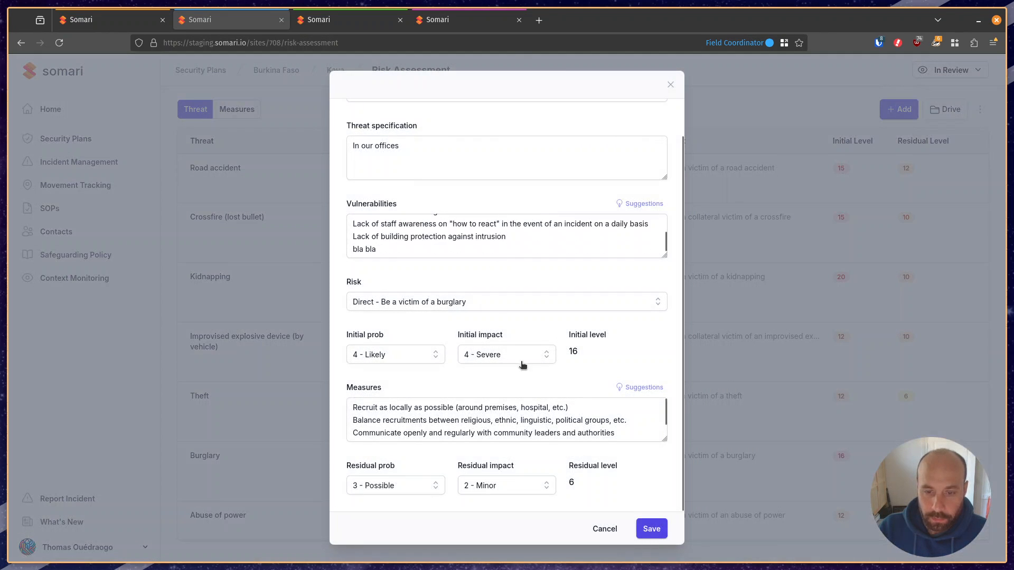
click(641, 387)
scroll(612, 468, down, 3)
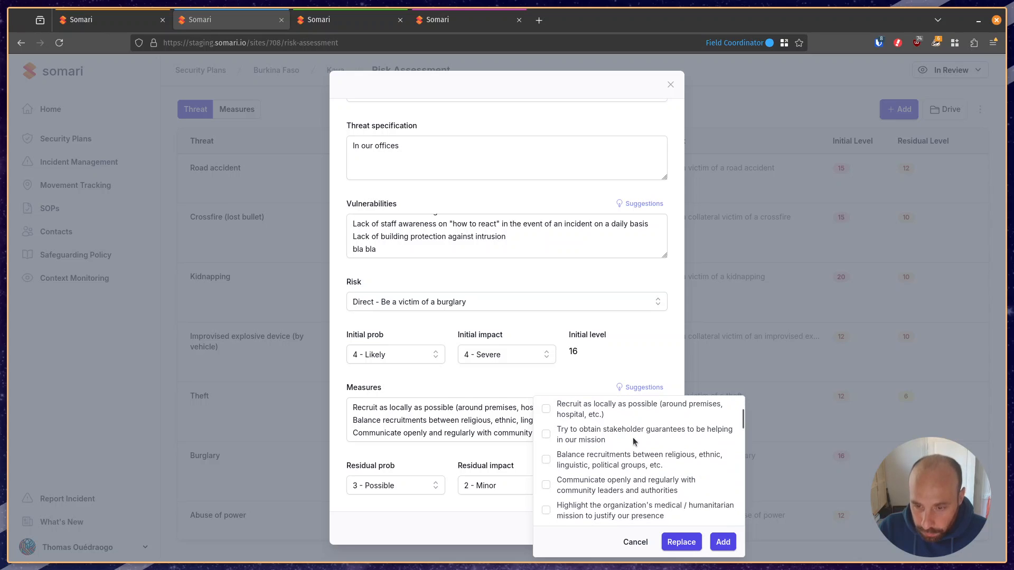
scroll(636, 438, down, 4)
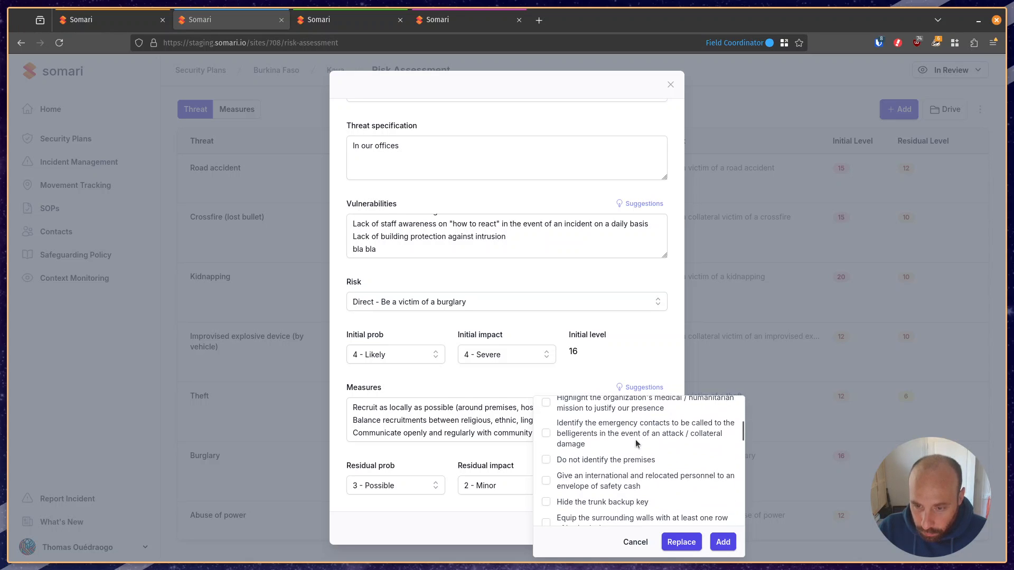
click(589, 461)
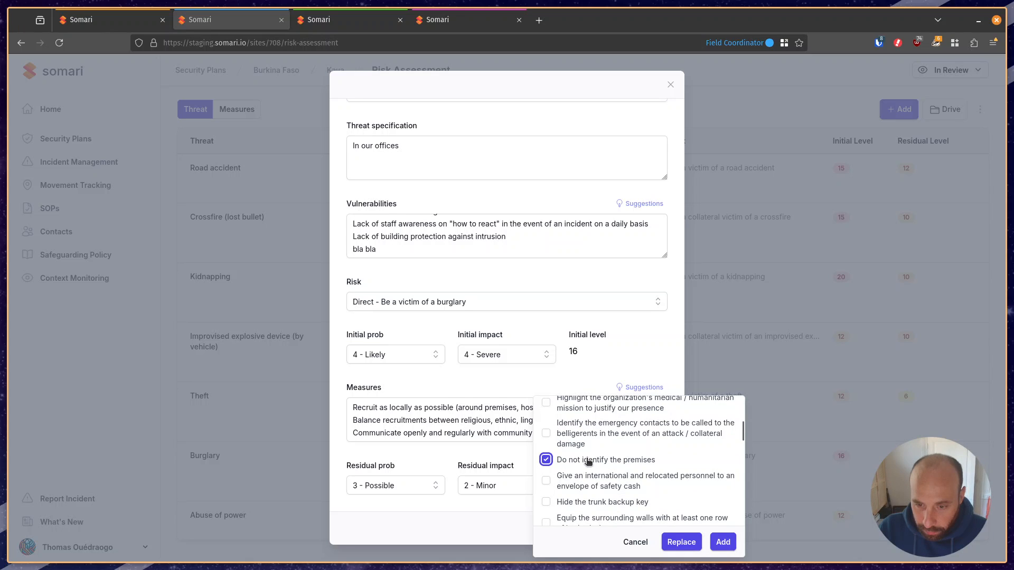
click(724, 542)
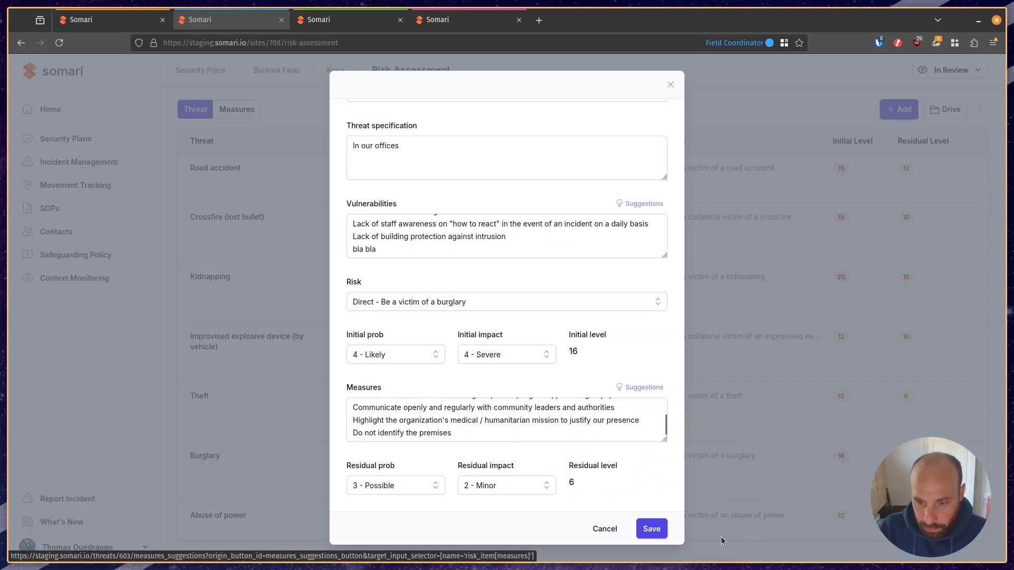
click(653, 530)
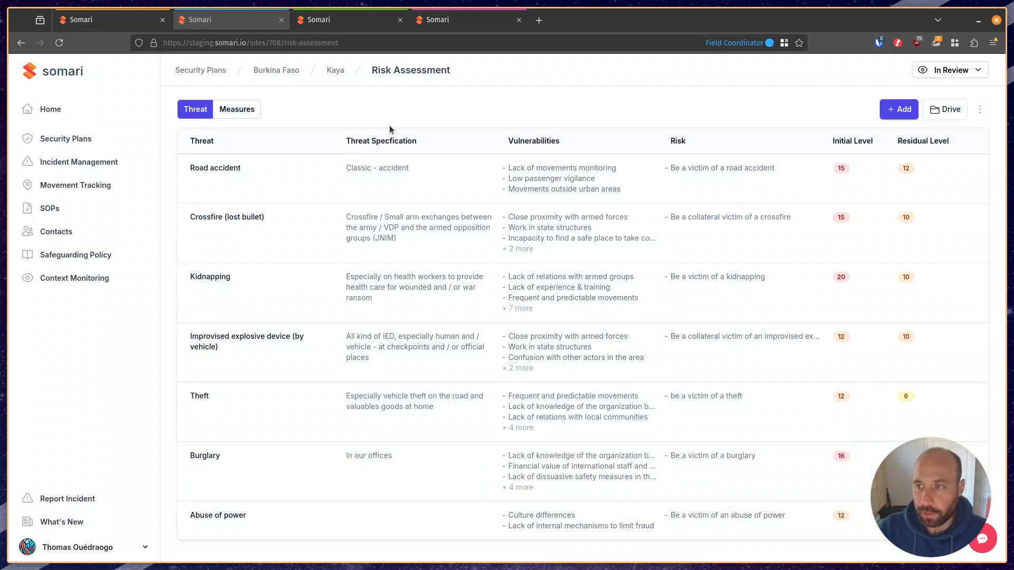
click(335, 70)
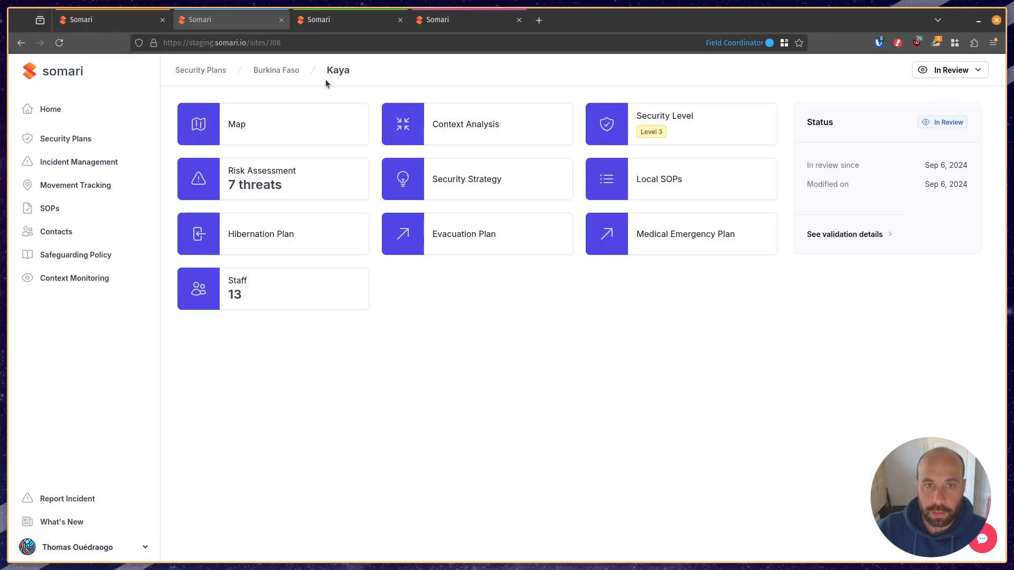
Step: In the Desk Manager session, check the Burglary threat's measures in Kaya's risk assessment and return to the plan overview
click(449, 21)
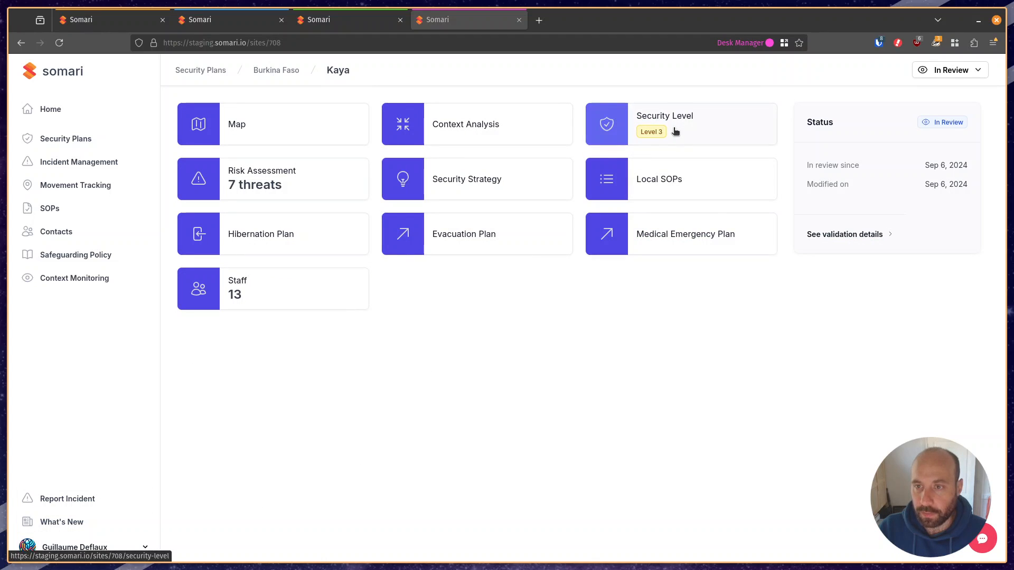
click(317, 166)
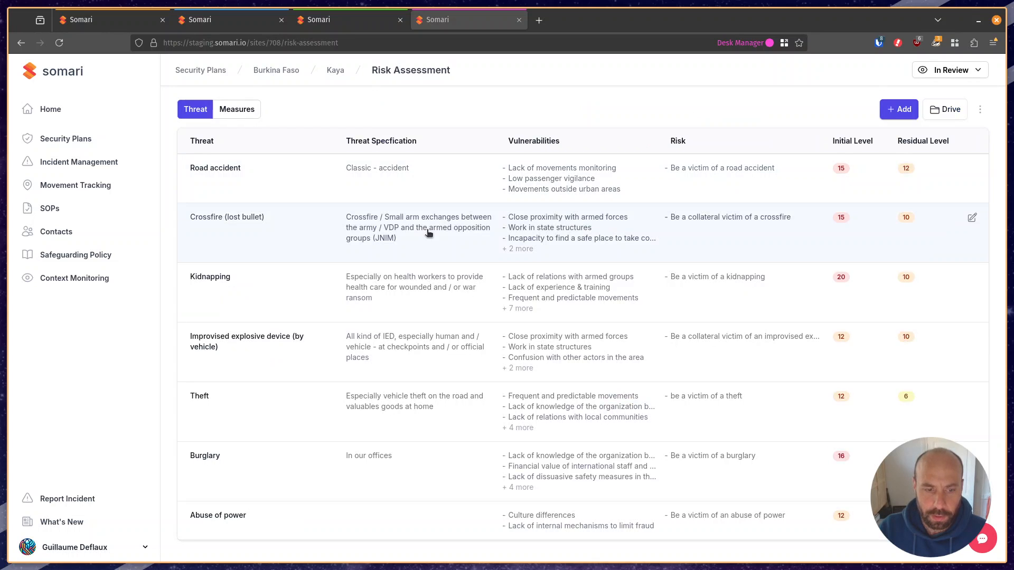
click(387, 458)
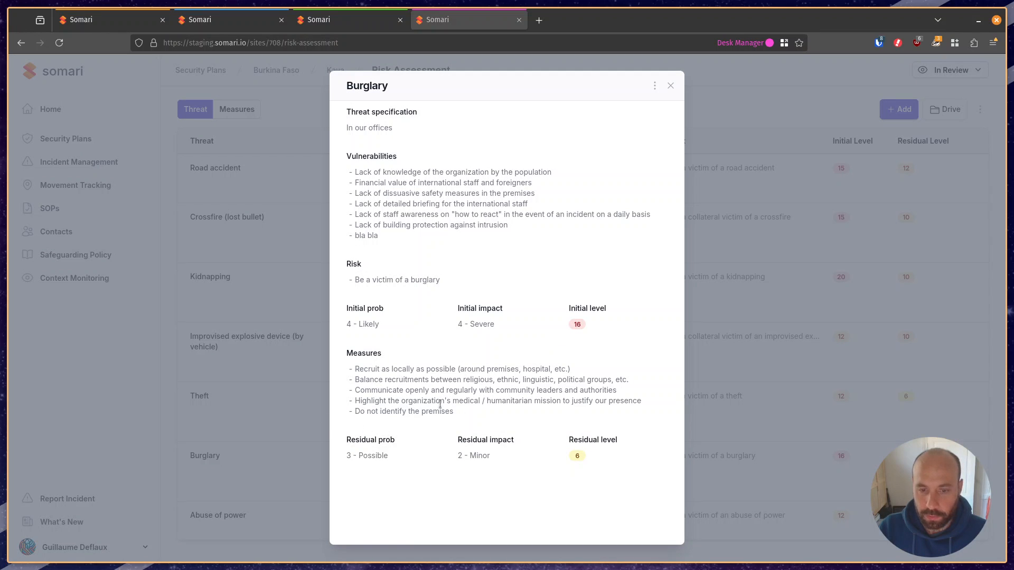
click(834, 189)
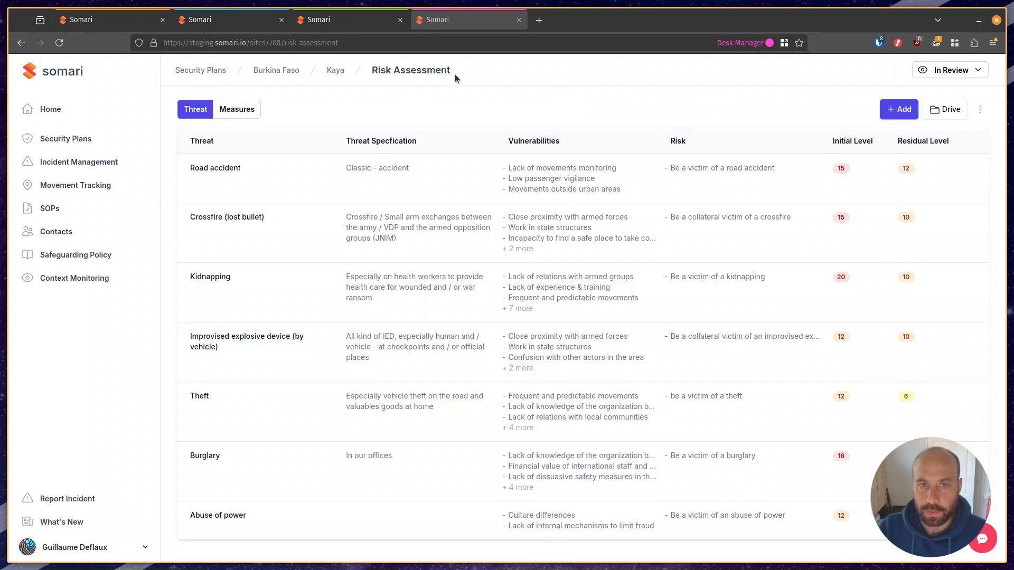
click(339, 72)
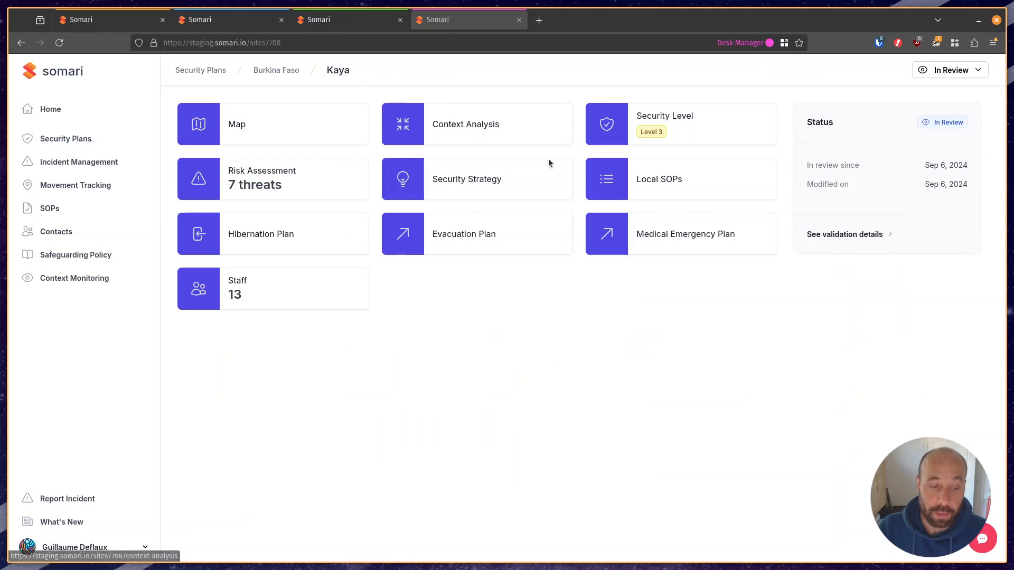
Step: From Kaya's validation details, submit an approving Desk Manager review with the comment "All good. Thanks."
click(870, 233)
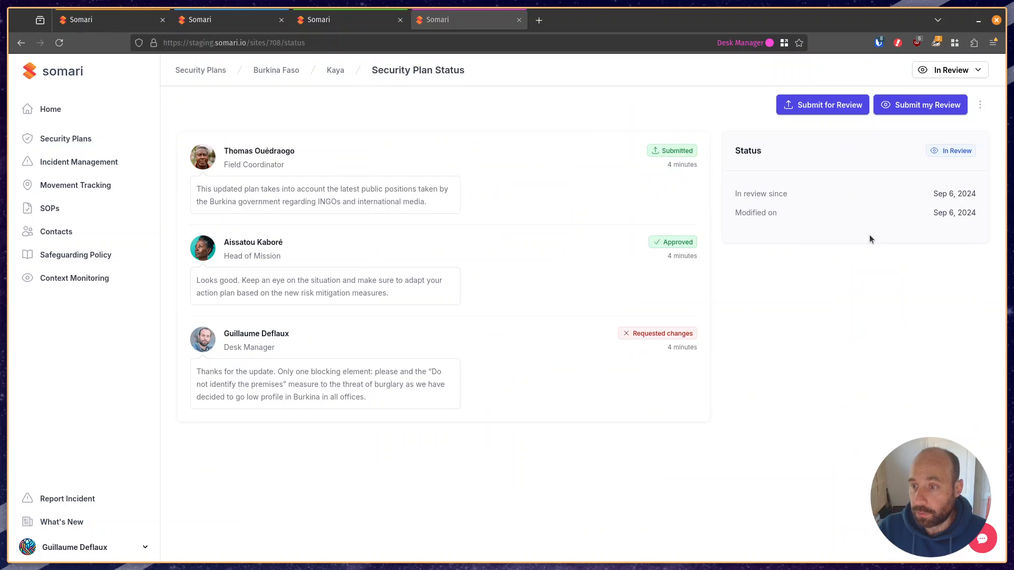
click(928, 106)
text(A)
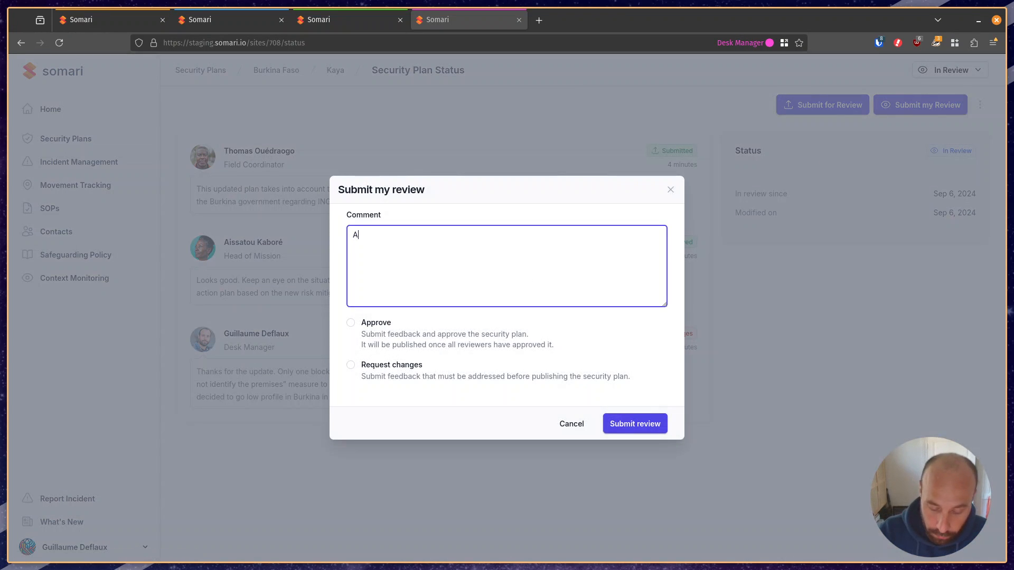
text(ll good. Thanks,)
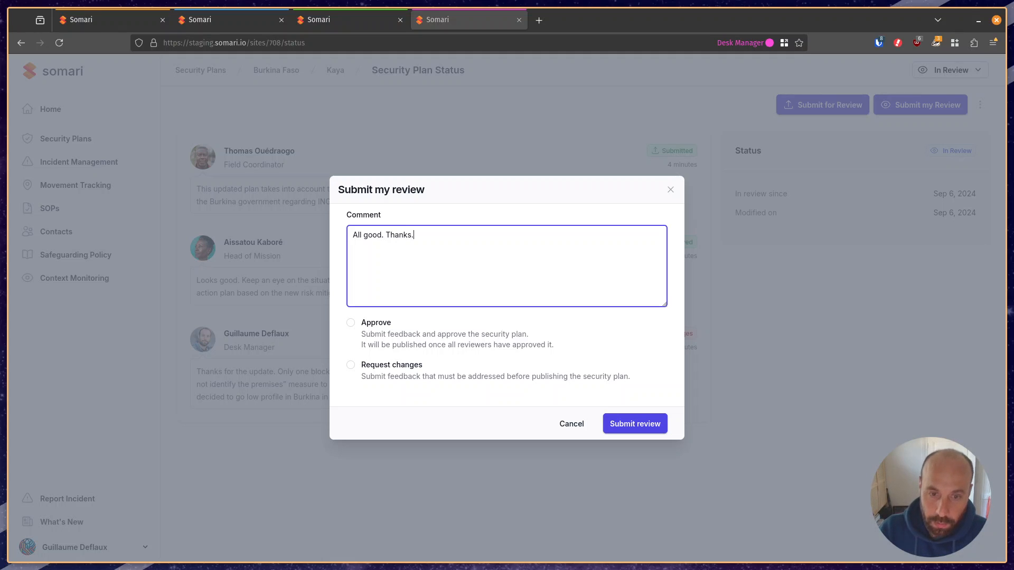
click(350, 323)
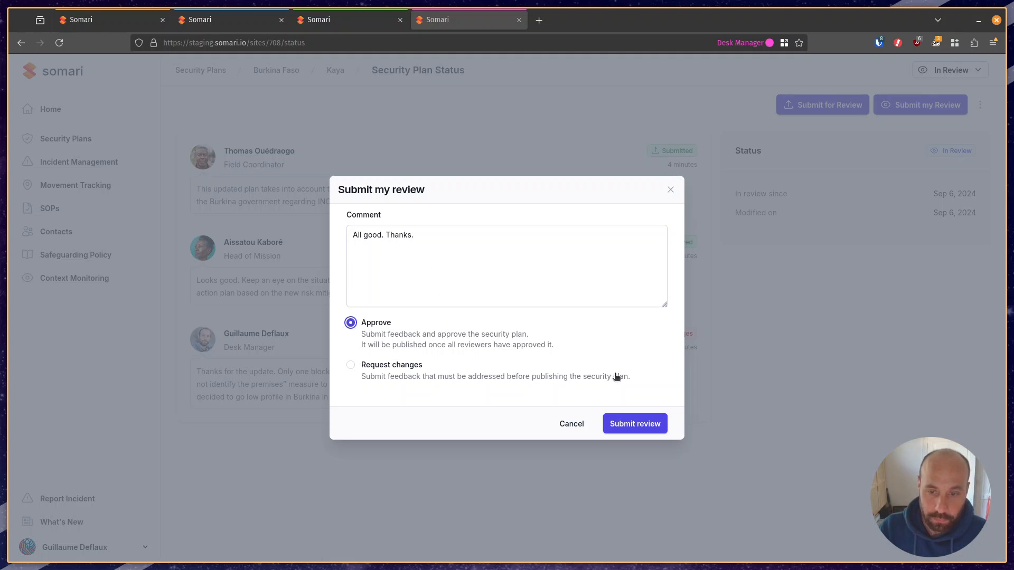
click(634, 425)
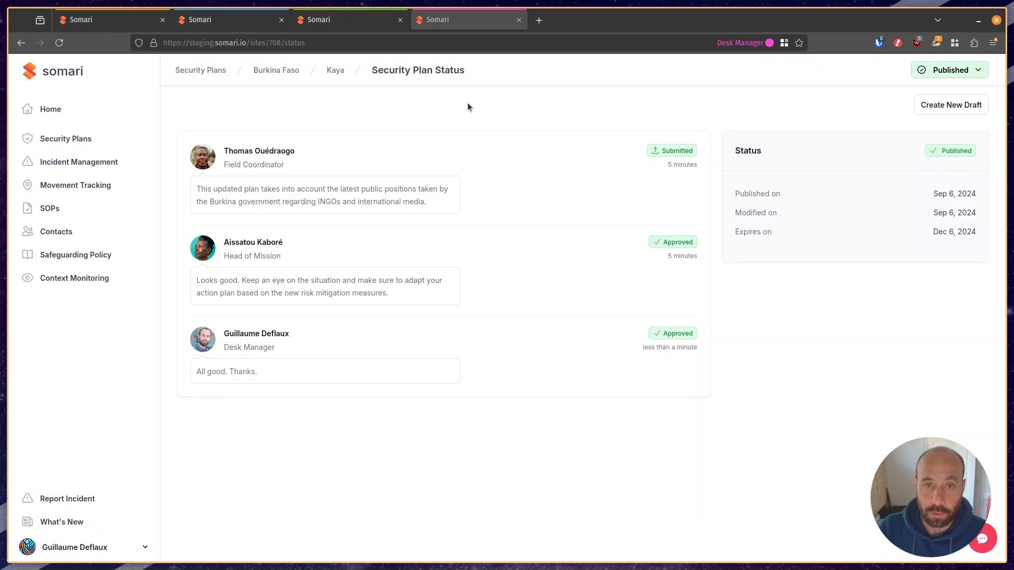
Step: In the Staff Member session, check the Burglary threat's measures in Kaya's published risk assessment and return to the plan overview
click(119, 20)
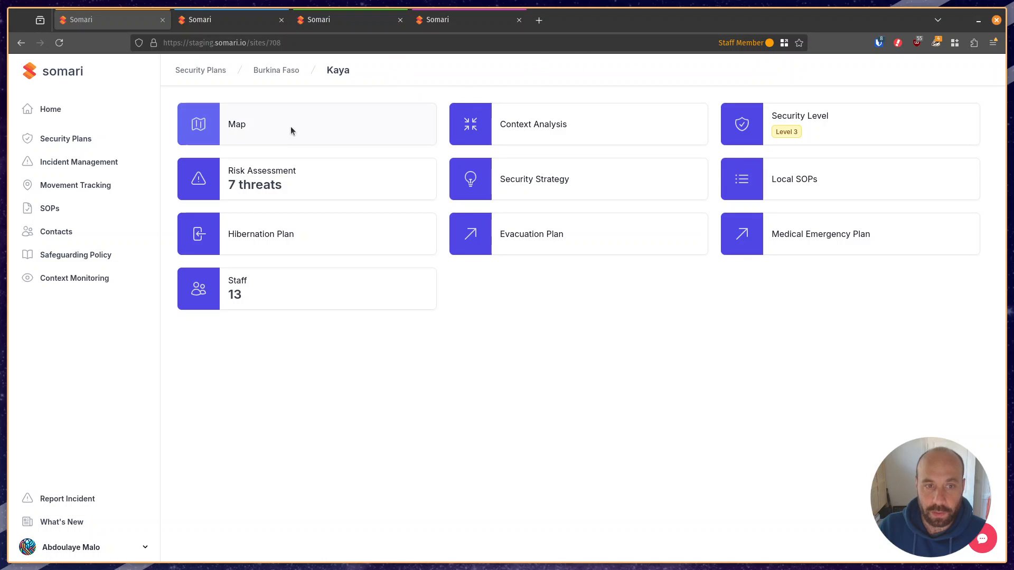
click(324, 182)
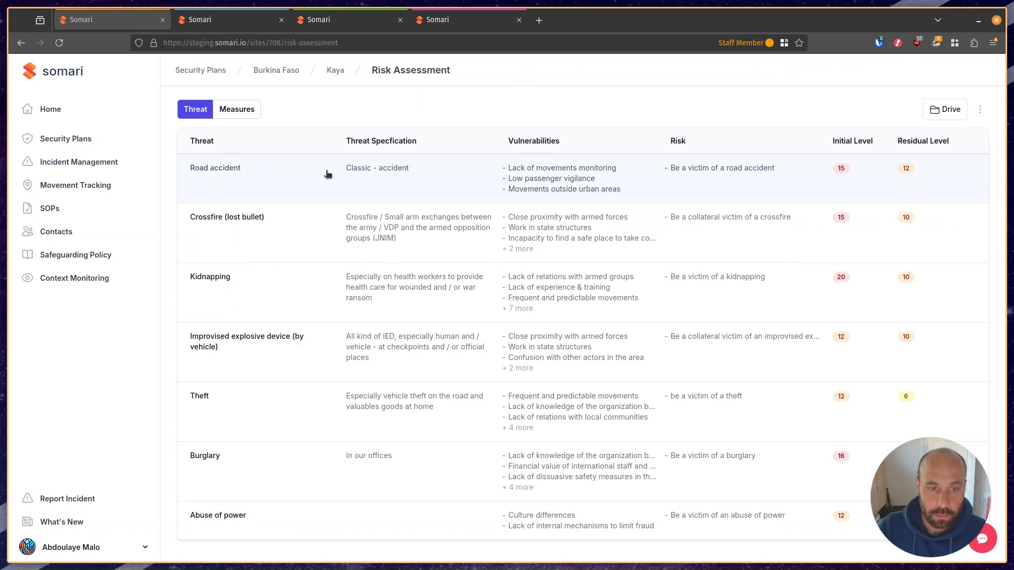
click(369, 482)
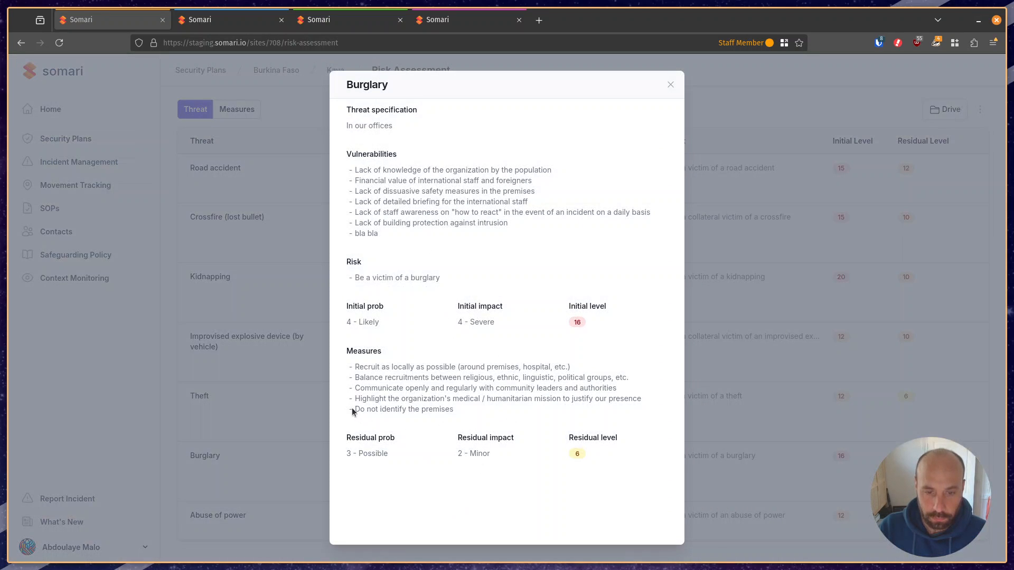
drag(457, 411, 355, 411)
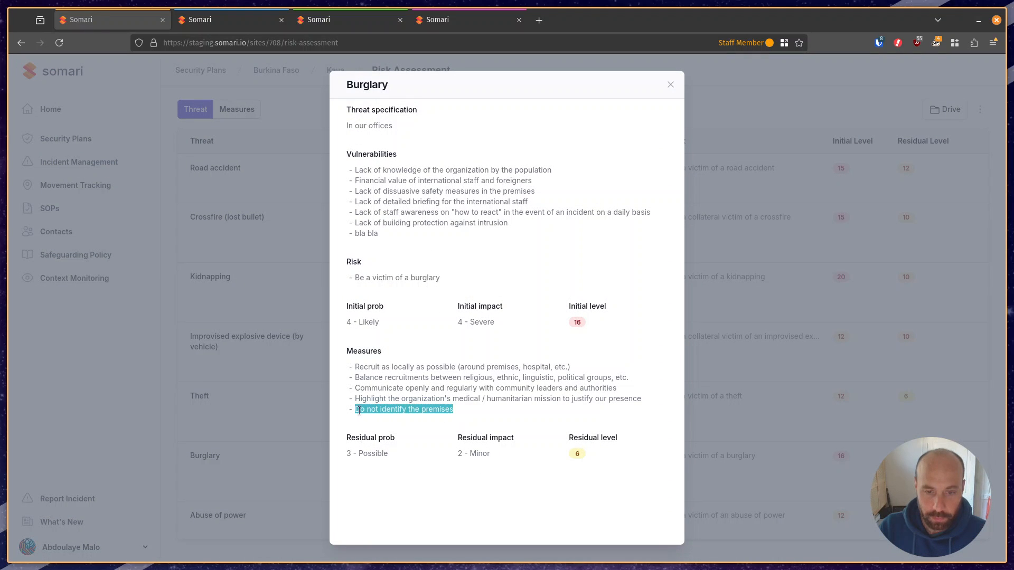
click(772, 331)
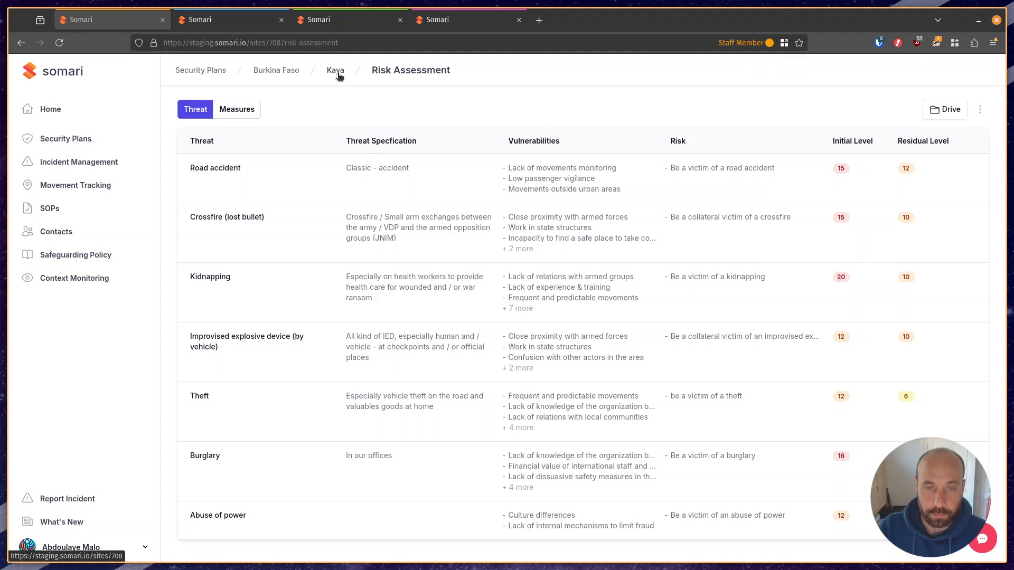
click(337, 71)
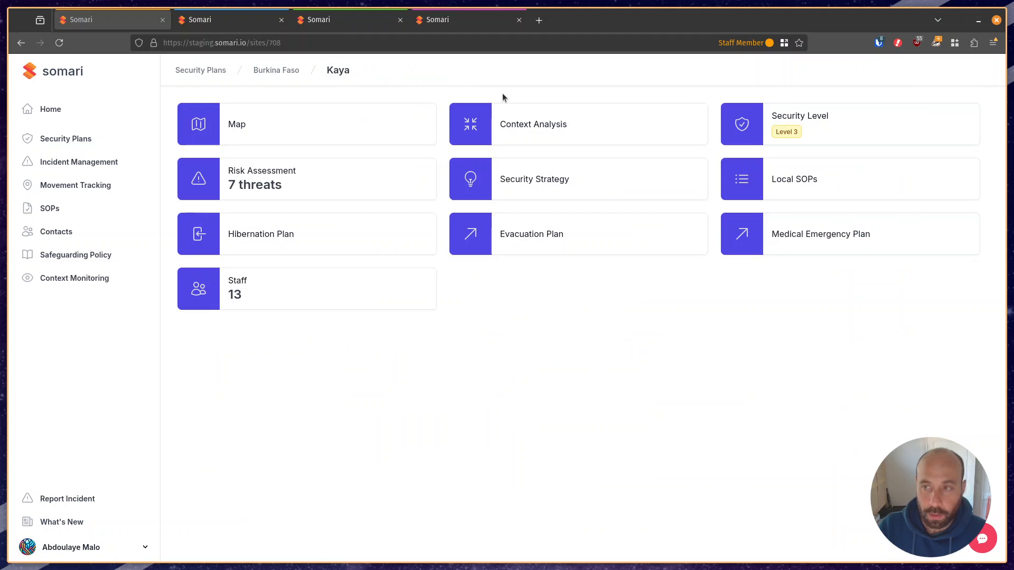